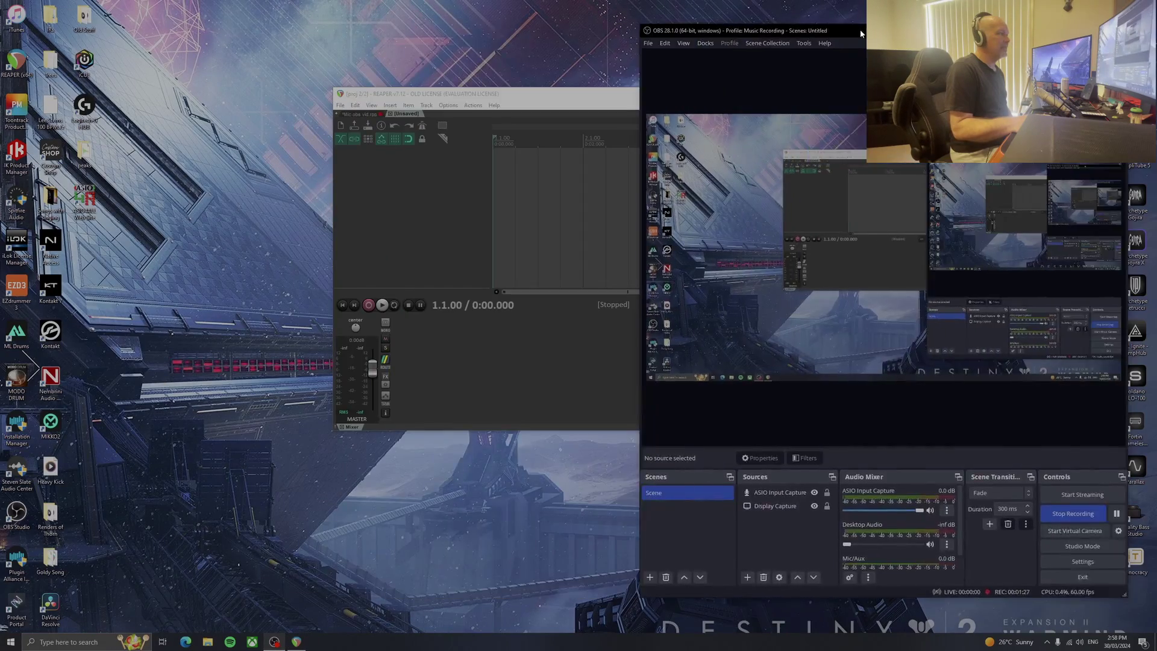
Step: Centre the OBS Studio window on the desktop in front of REAPER
mouse_move(867, 25)
left_mouse_down()
mouse_move(548, 38)
mouse_move(544, 51)
left_mouse_up()
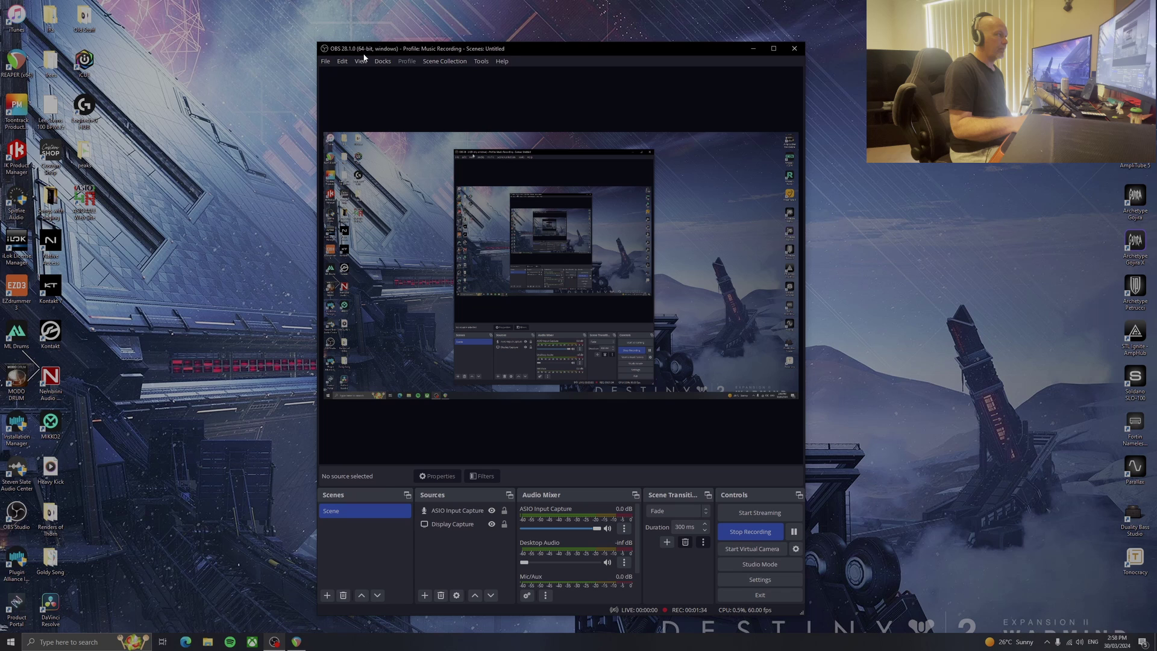
left_click_drag(545, 43, 555, 31)
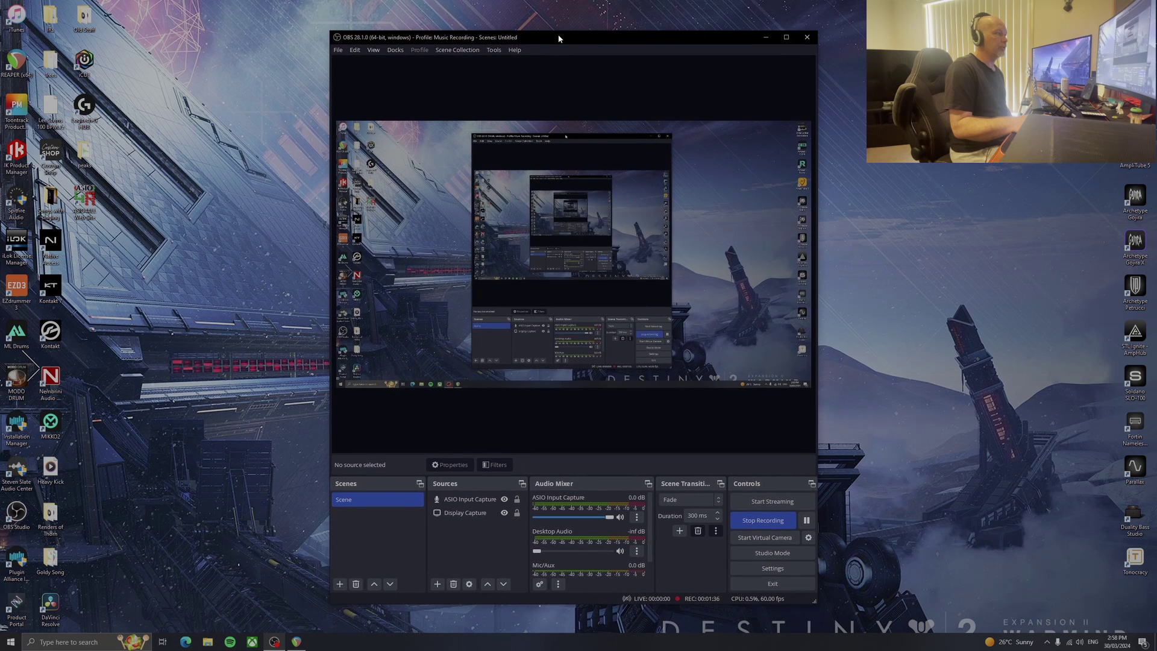
Step: Search 'obs download' in Edge and open the OBS Previous Releases page on GitHub
left_click(185, 642)
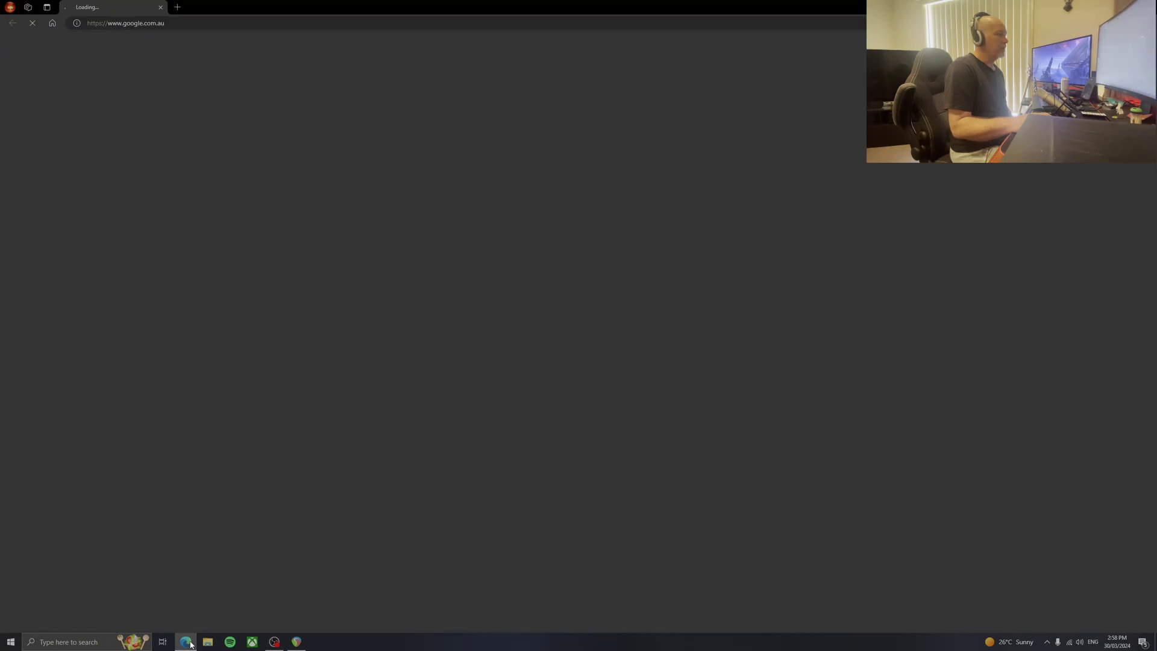
left_click(487, 211)
type("obs download")
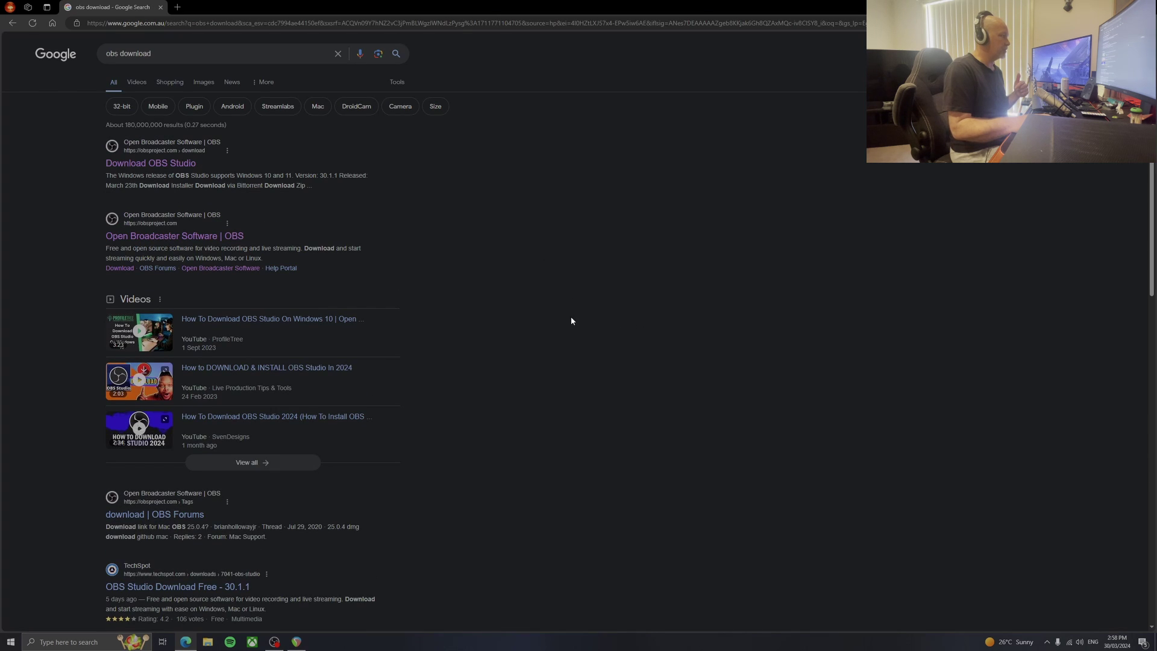
left_click(141, 165)
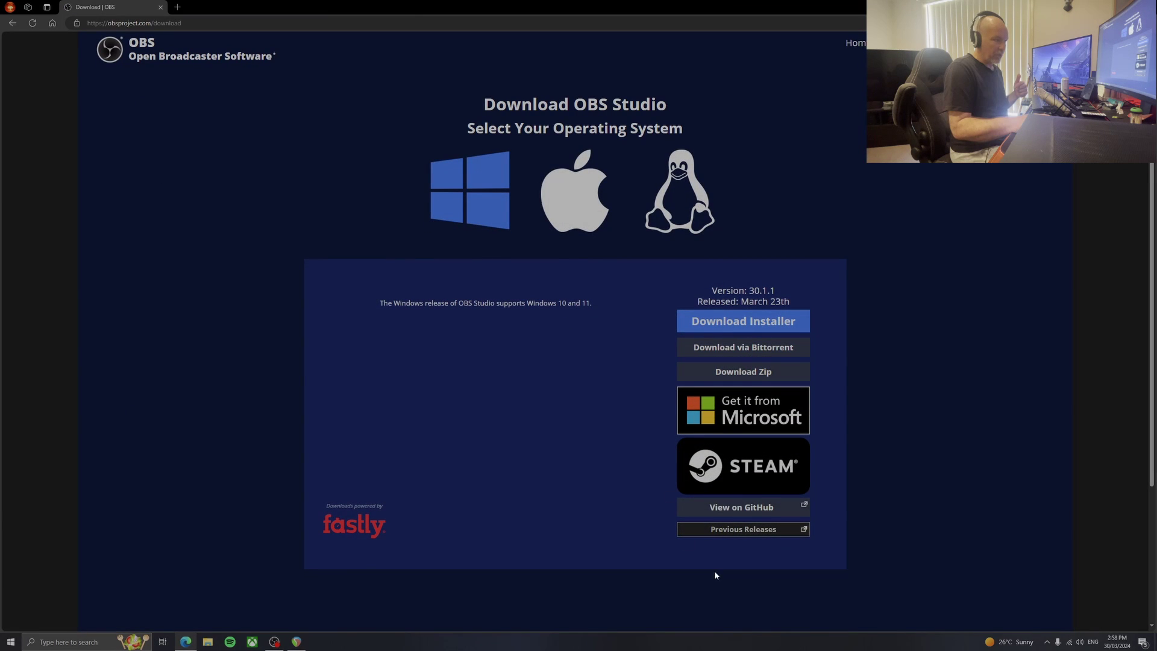
left_click(757, 534)
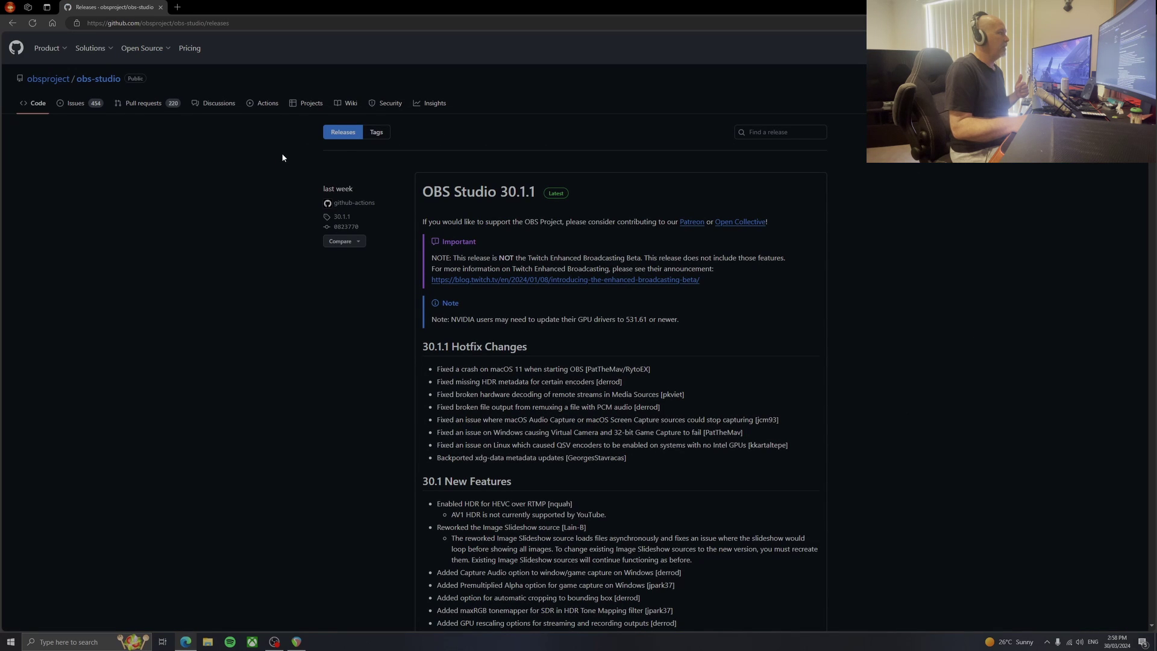
Step: Page through the obs-studio tags to the 28.1.0 release and select its URL
left_click(381, 139)
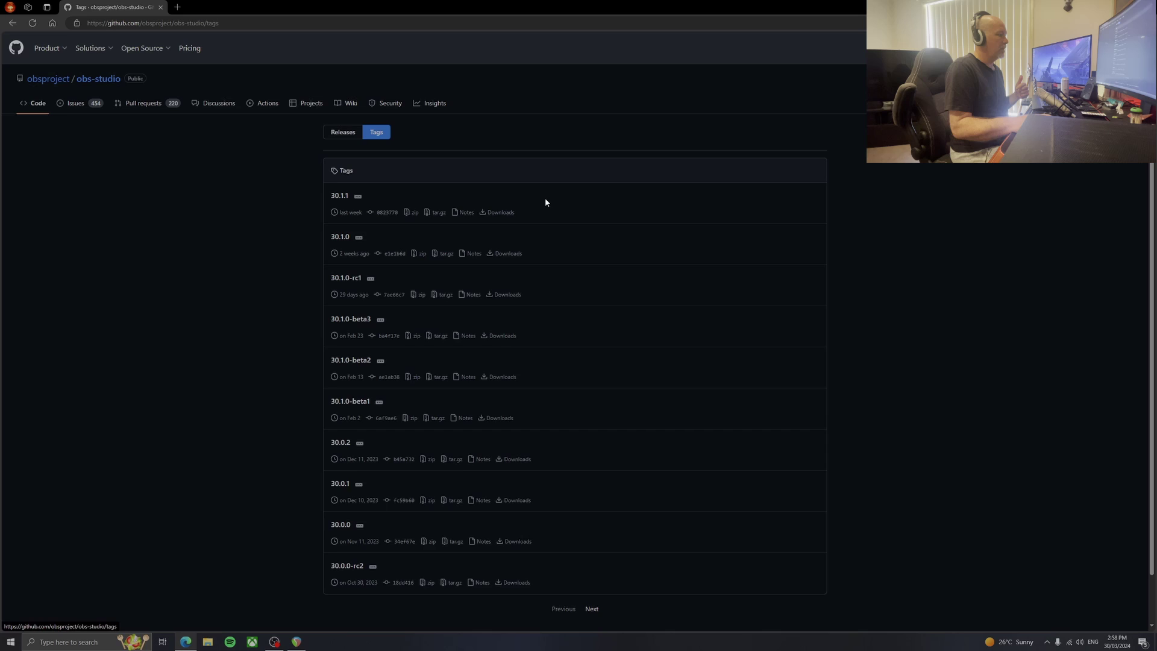
scroll(723, 477, "down", 2)
left_click(596, 559)
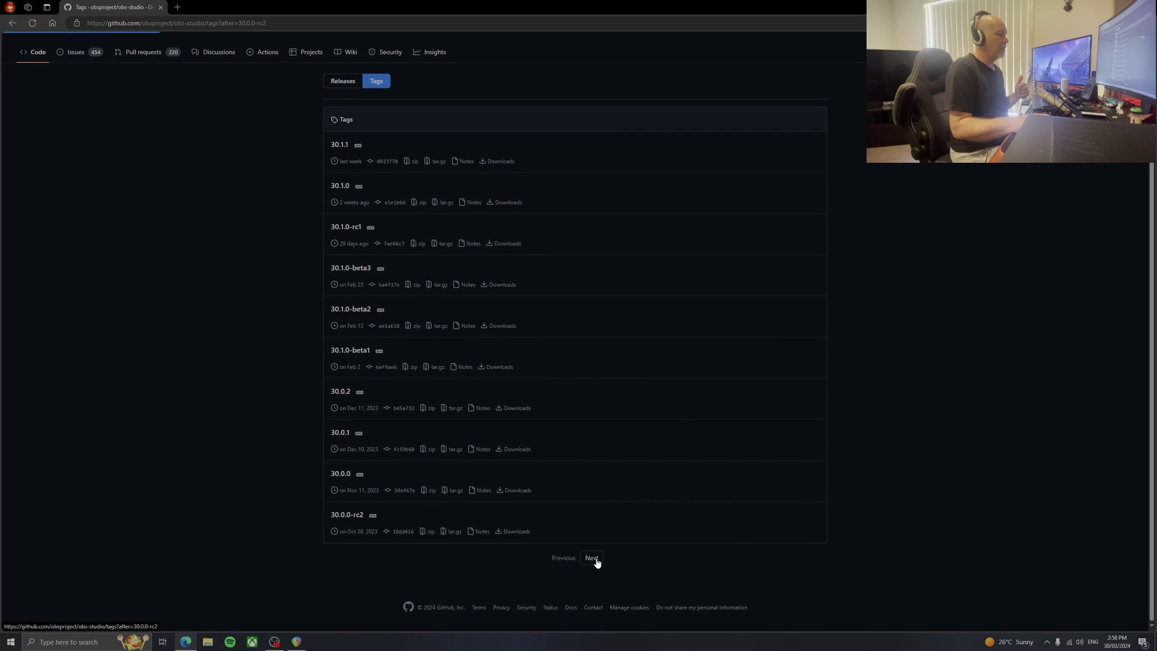
left_click(596, 609)
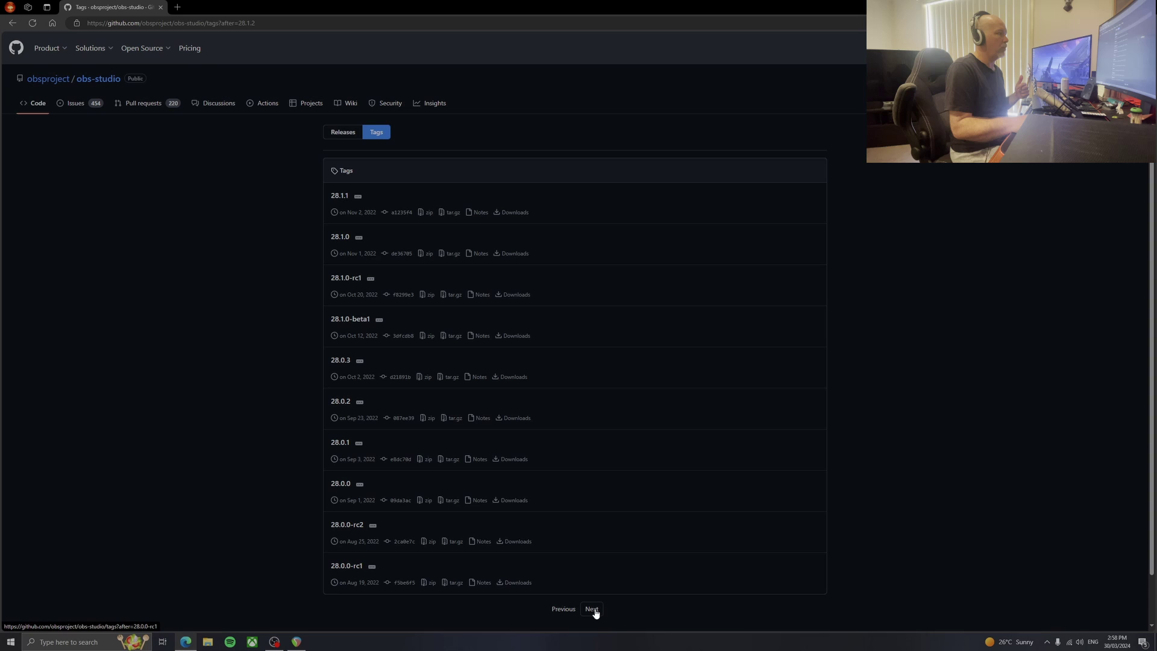
left_click(344, 239)
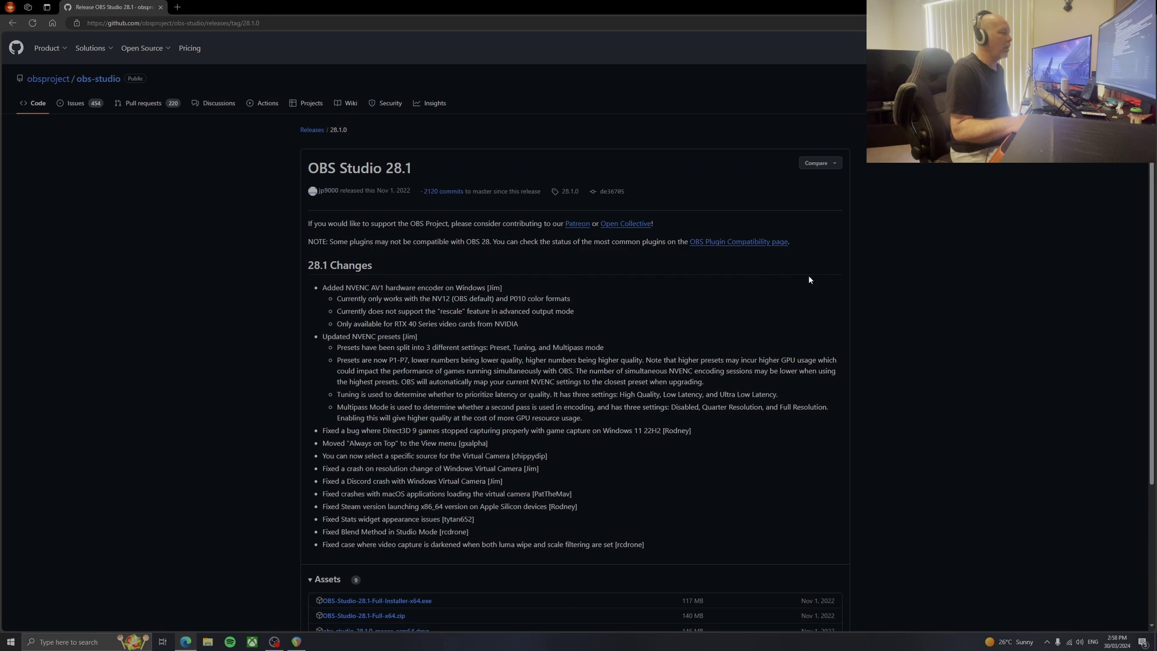
scroll(808, 274, "down", 3)
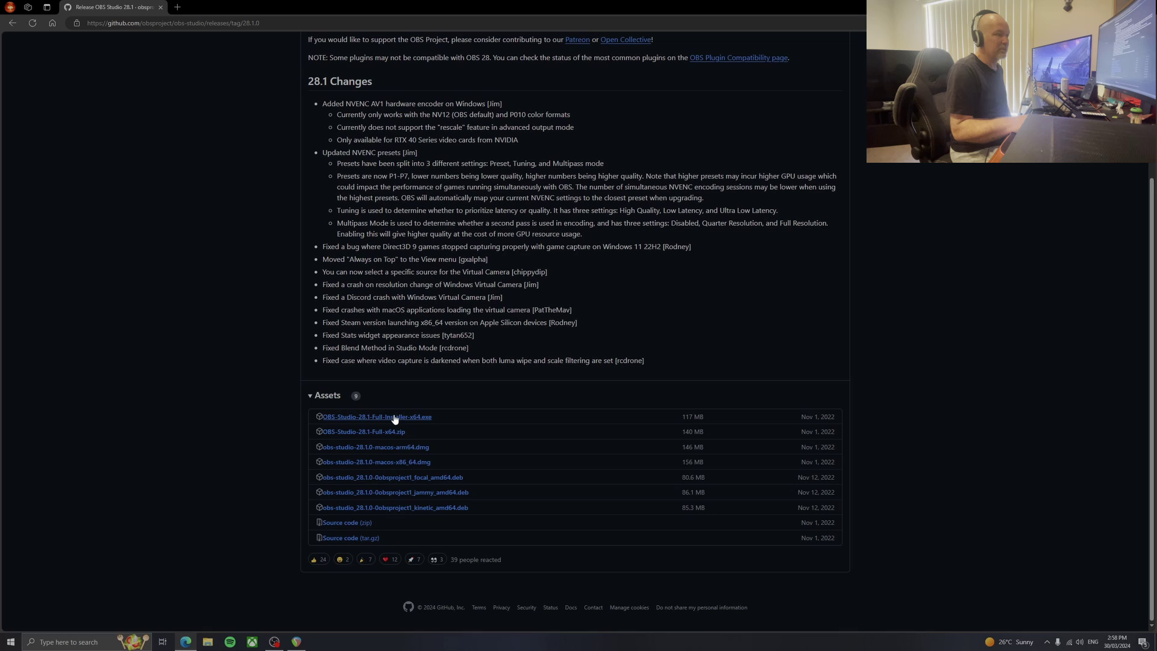
scroll(945, 371, "up", 3)
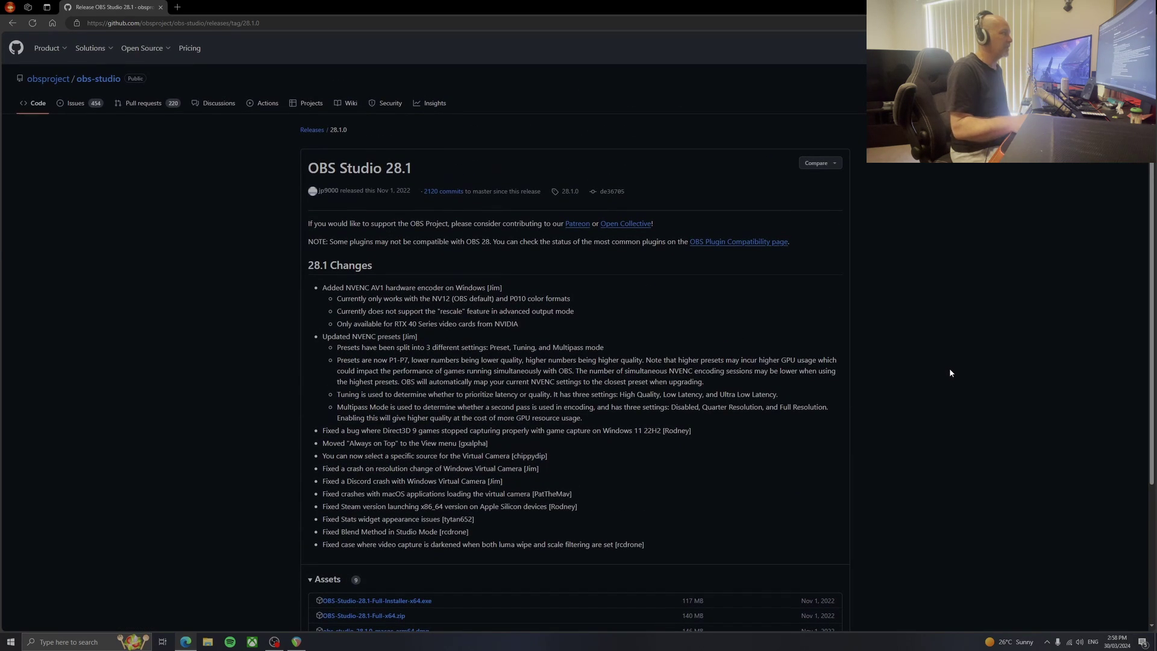
left_click(270, 23)
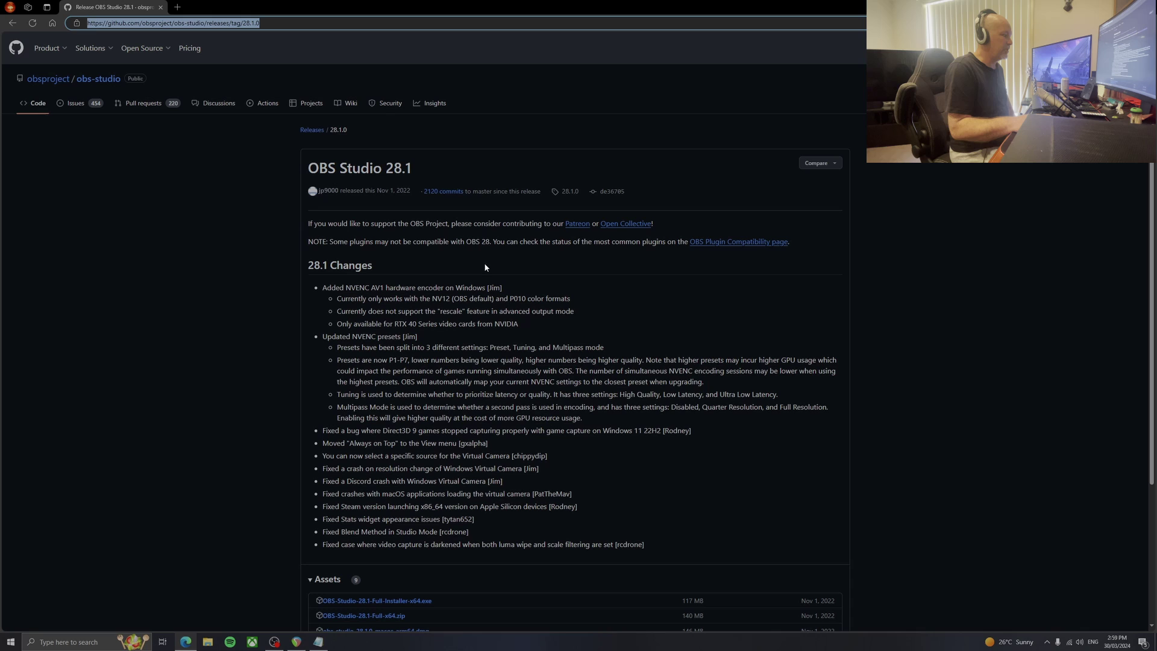
scroll(586, 289, "down", 3)
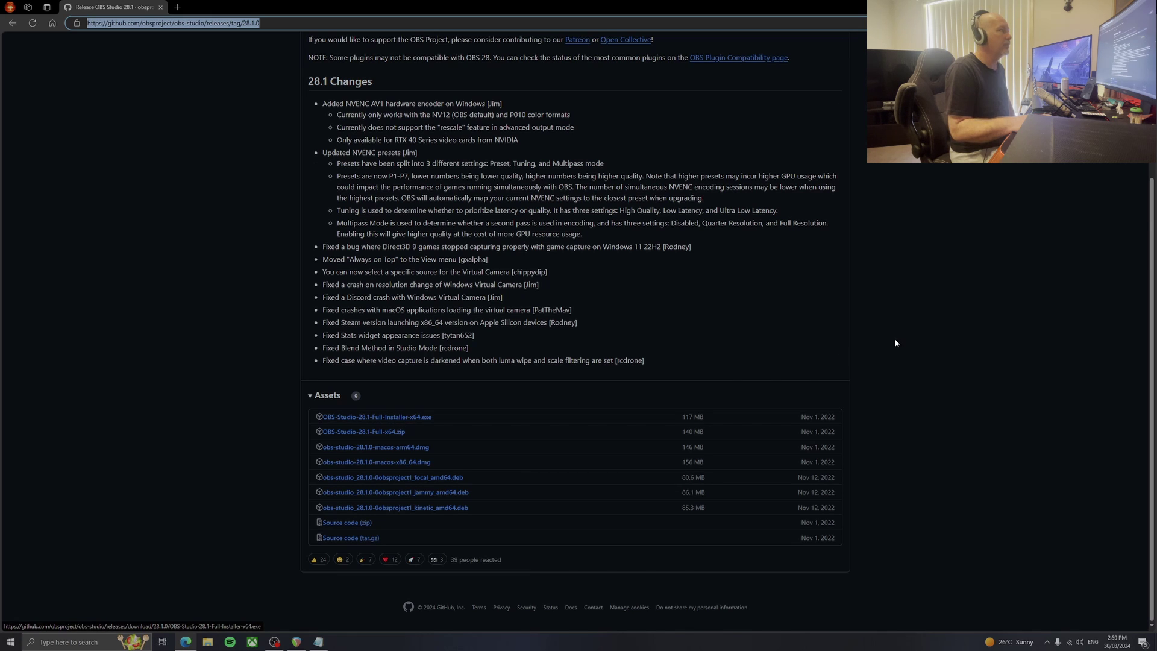
scroll(956, 308, "up", 2)
Step: In a new tab, search Google for 'obs asio download' and open the obs-asio repository
key("ctrl+t")
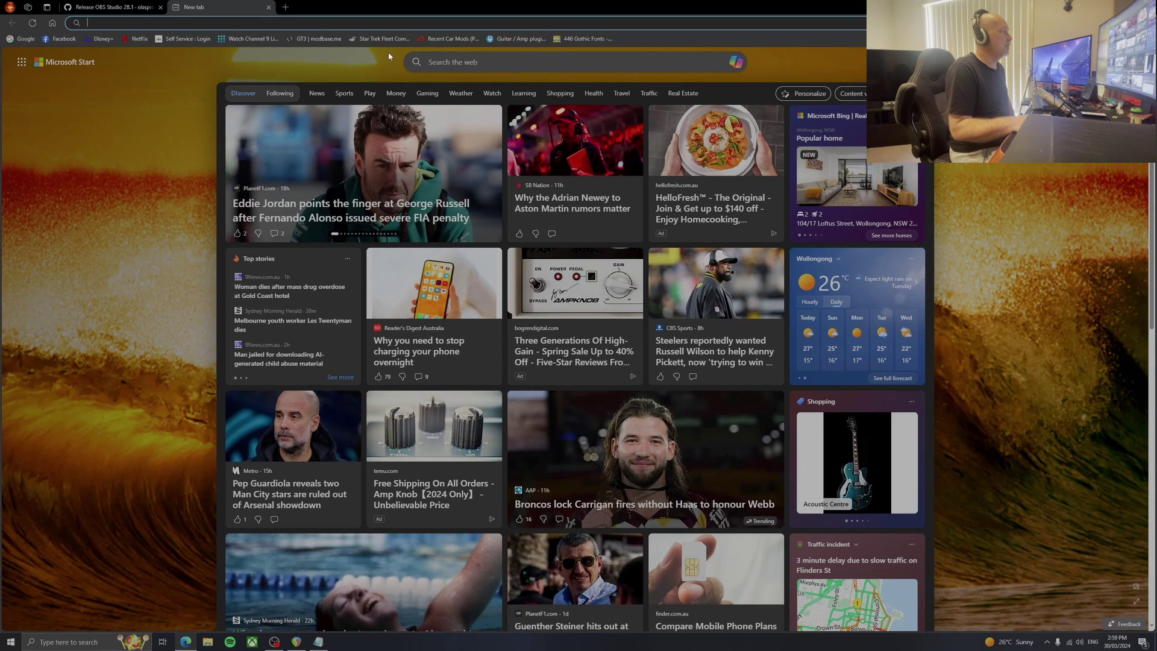
type("google.com.au")
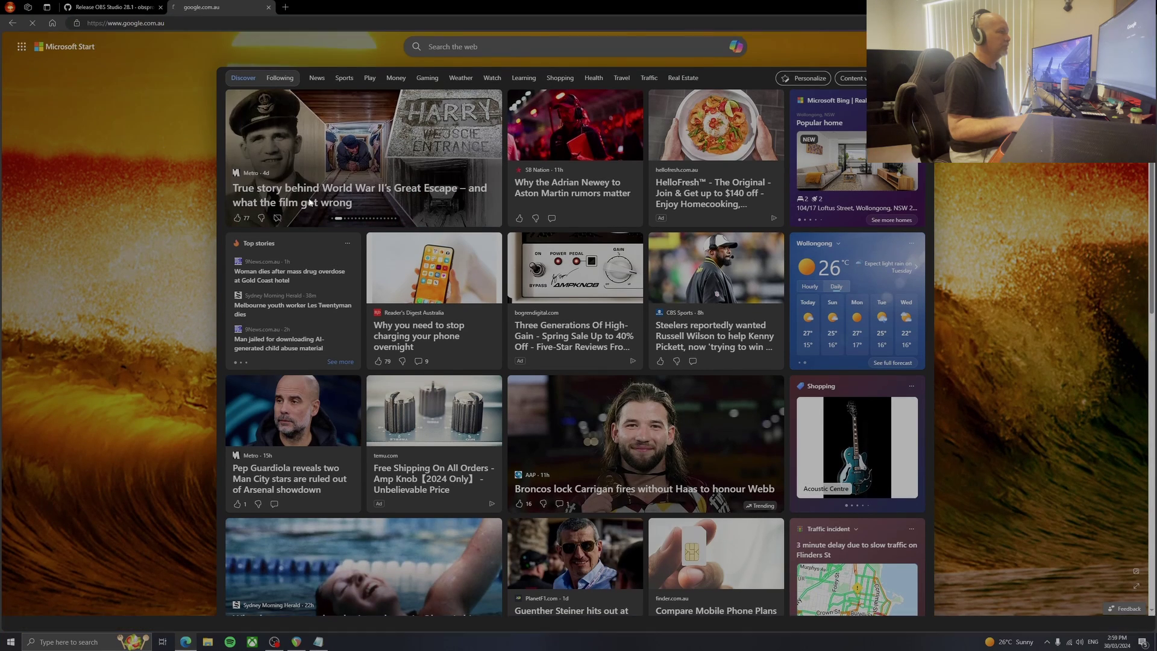
key("Return")
left_click(480, 214)
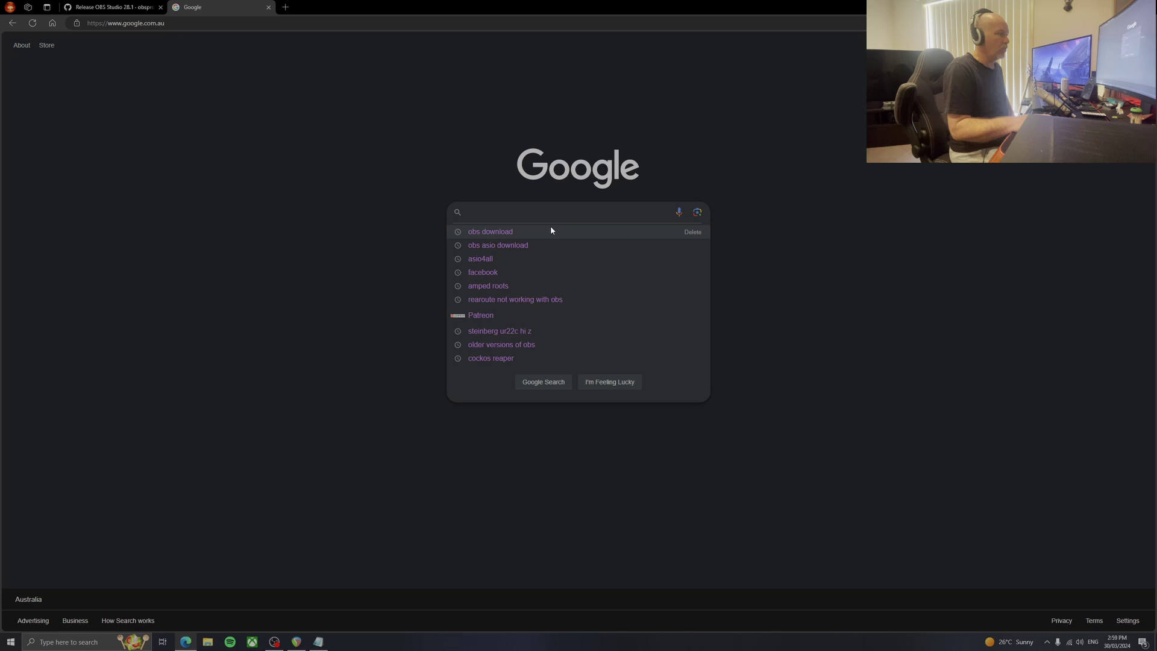
left_click(544, 246)
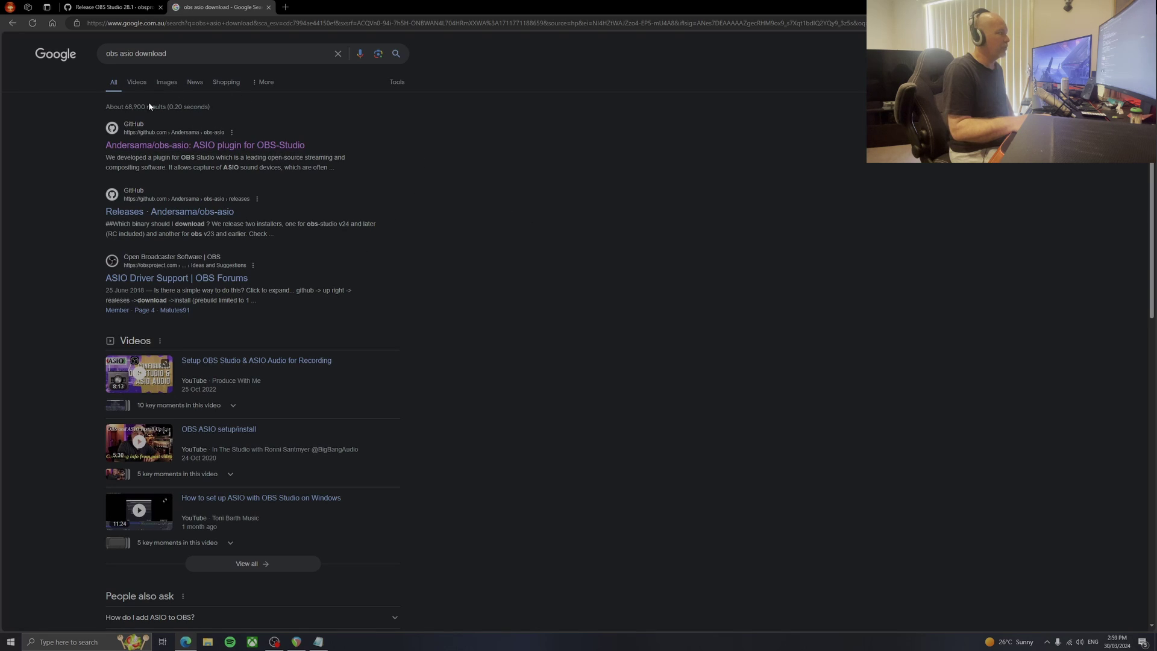
left_click(169, 146)
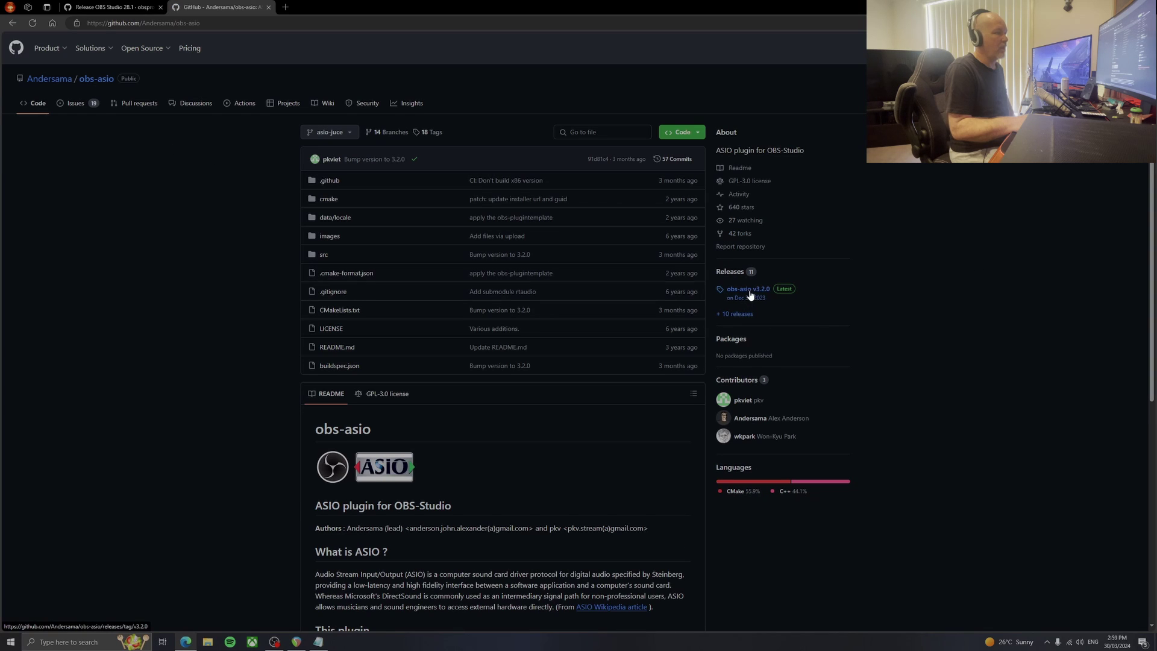
Step: Download the obs-asio v3.2.0 windows-x64 installer, then close its tab and minimize Edge
mouse_move(746, 297)
left_click(741, 294)
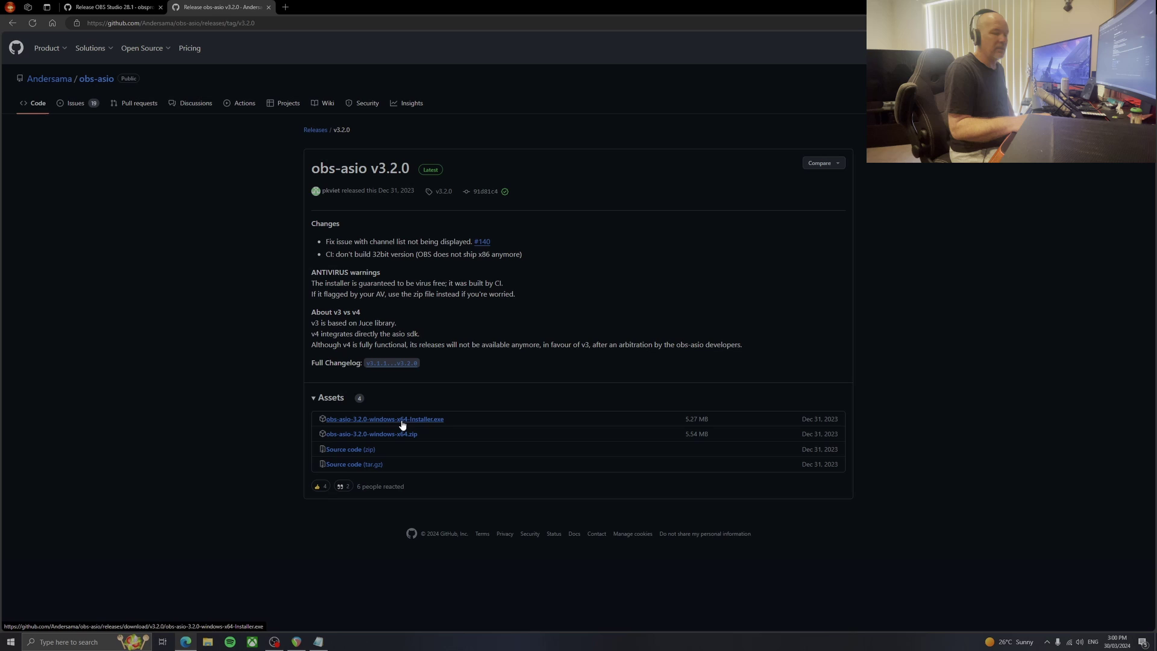
left_click(401, 424)
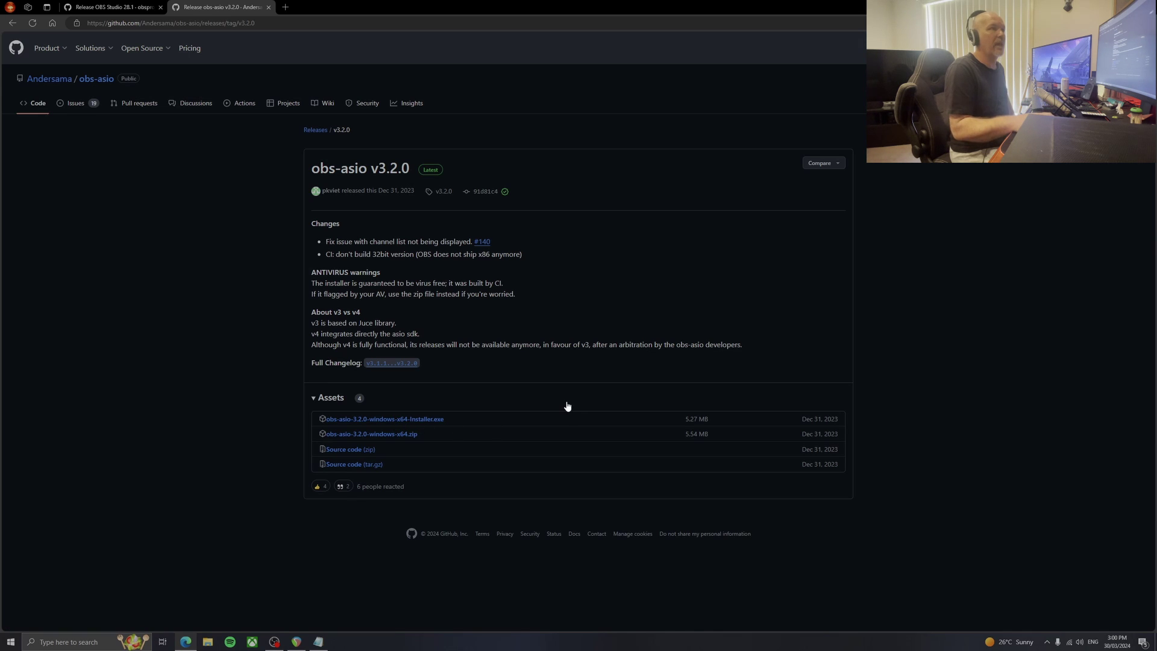
left_click(270, 10)
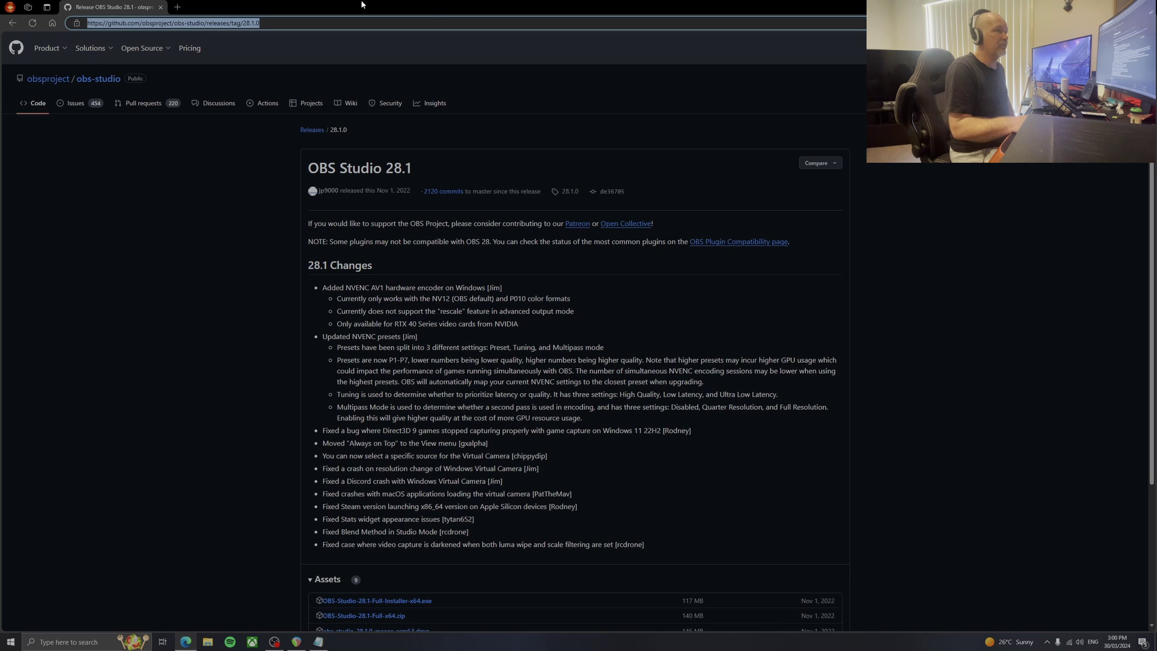
left_click(1075, 7)
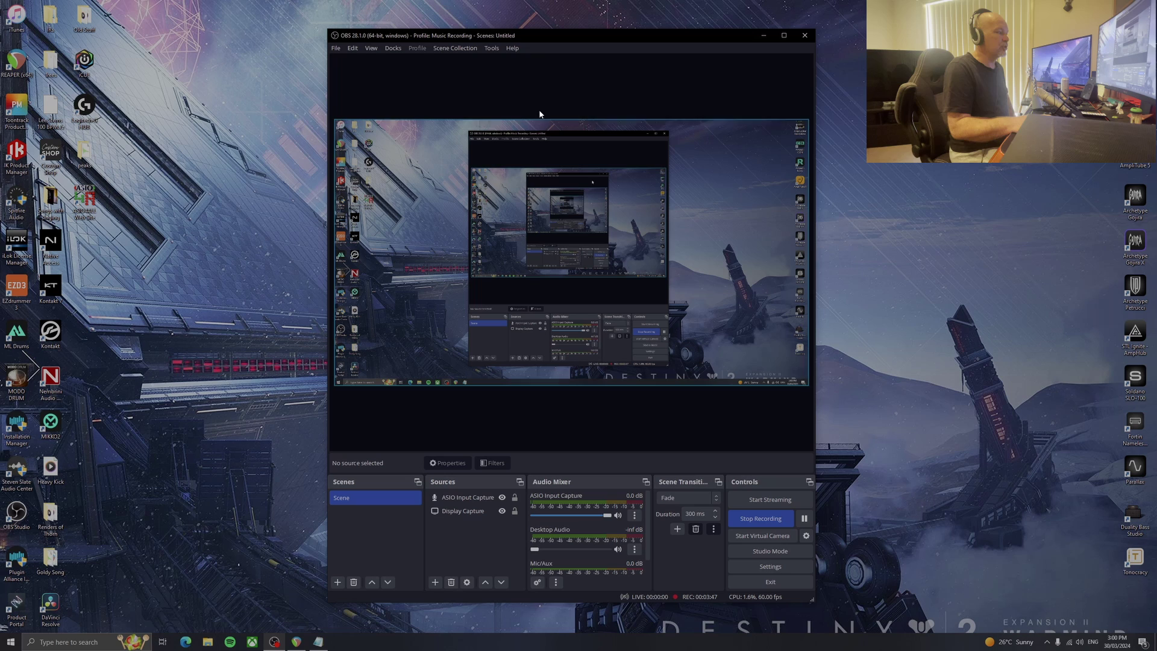
Step: Add a new ASIO Input Capture source to the scene
left_click(434, 583)
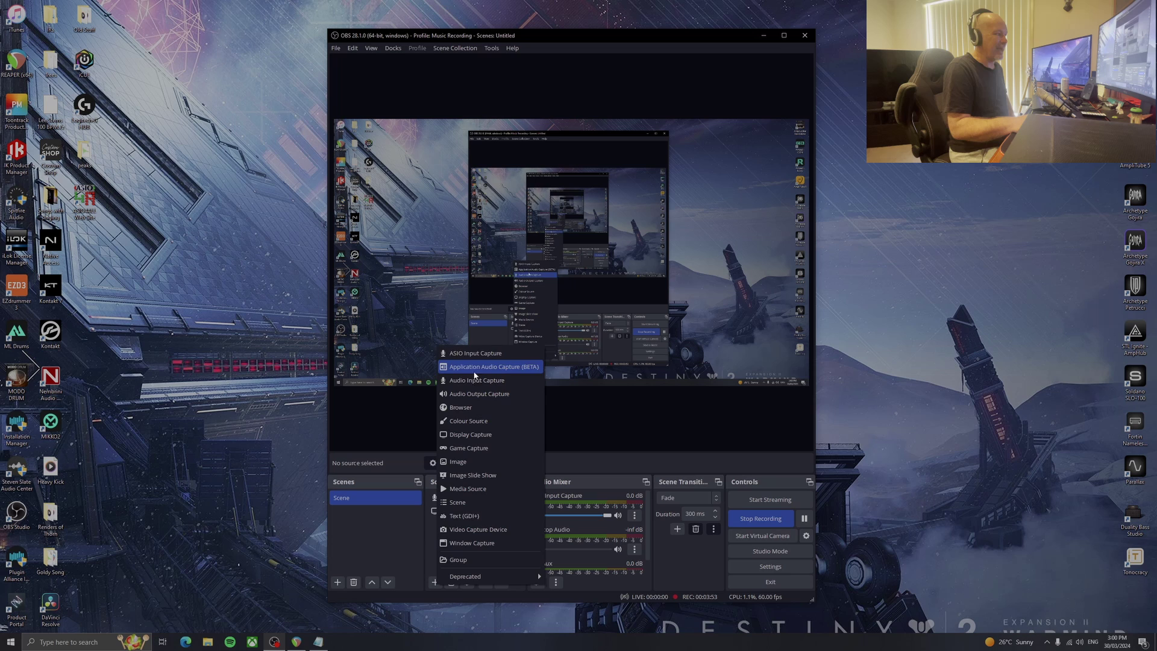
left_click(494, 357)
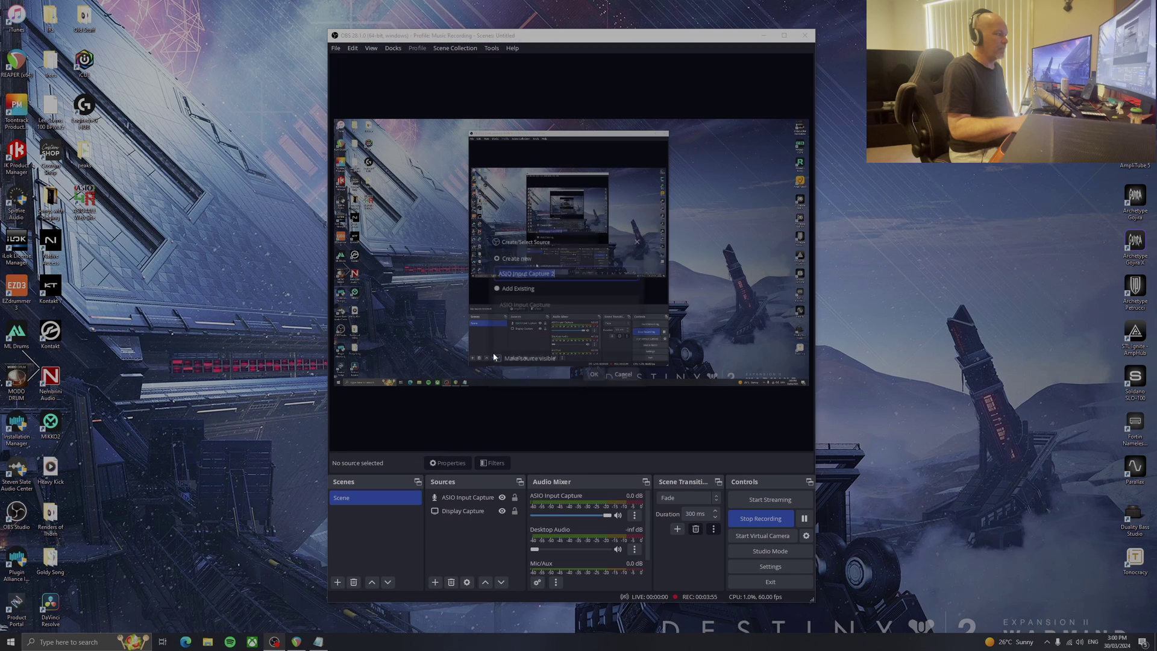
left_click(596, 377)
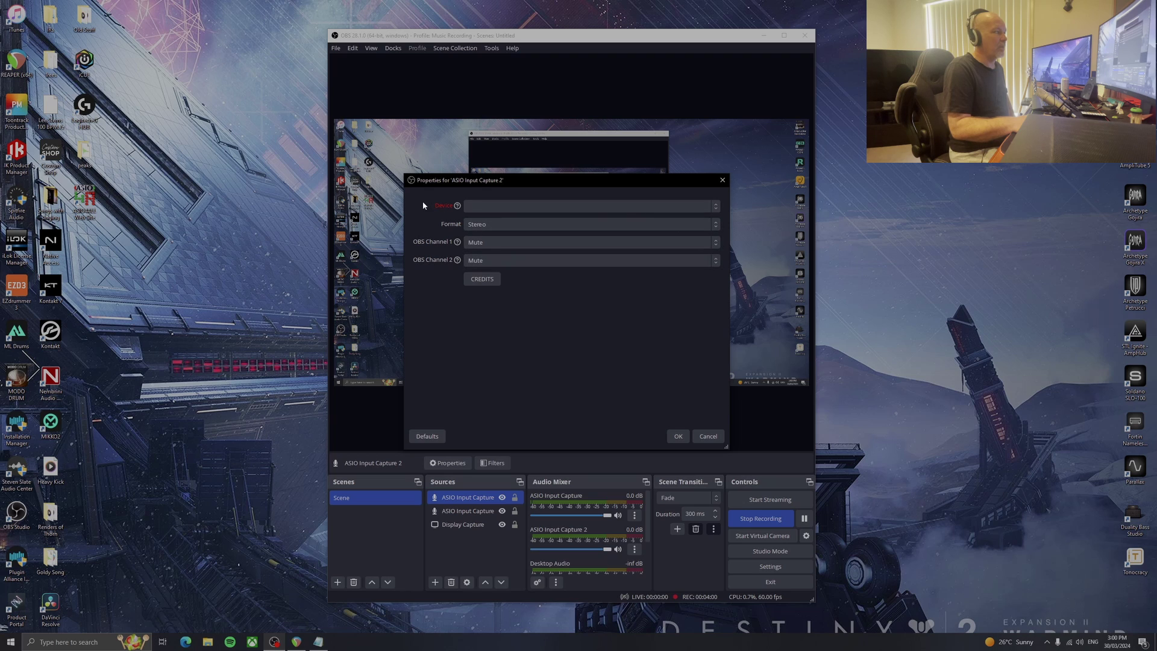
Step: Set its device to ReaRoute ASIO (x64), leave both channels on Mute, and cancel
left_click(559, 208)
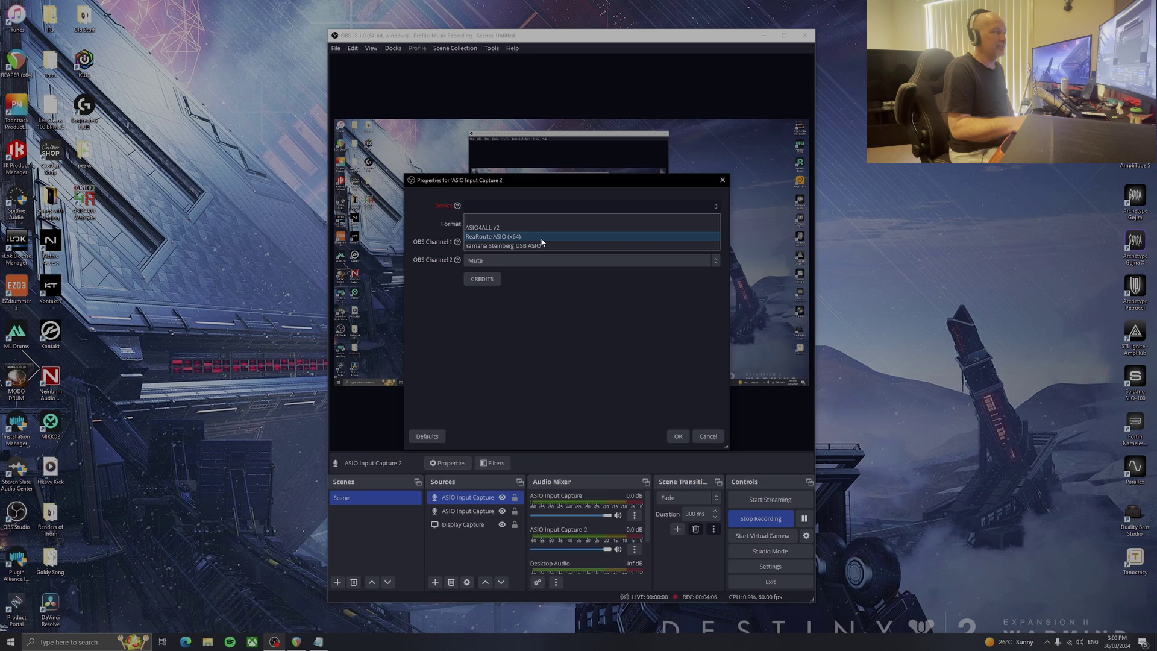
left_click(532, 339)
left_click(522, 205)
left_click(517, 233)
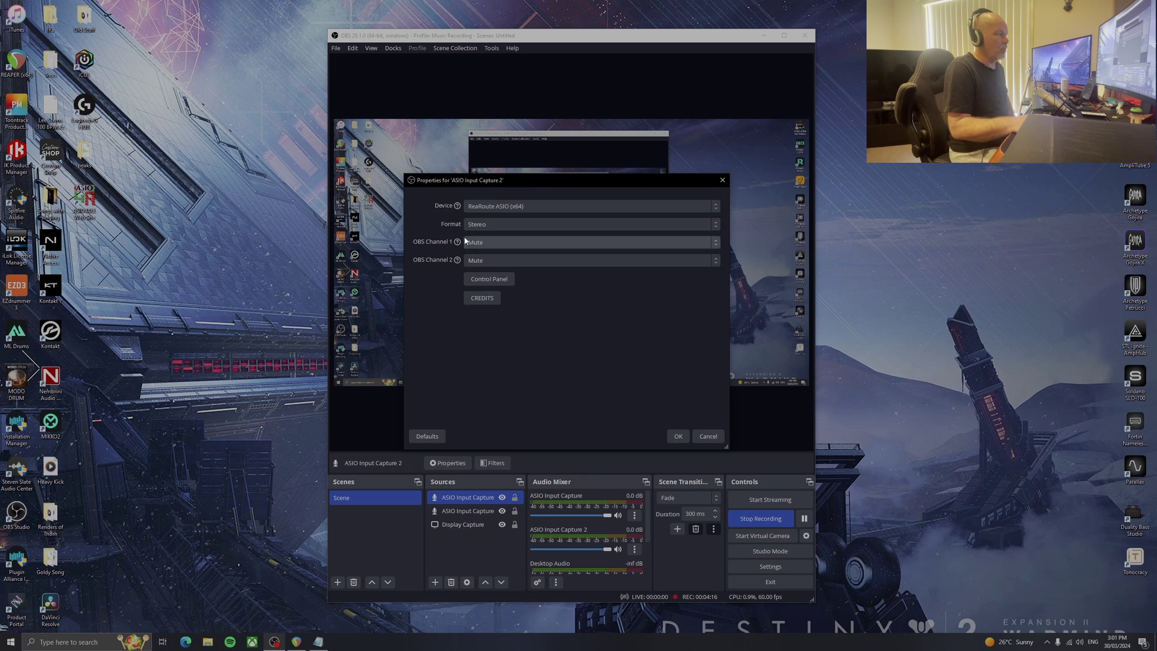
left_click(506, 242)
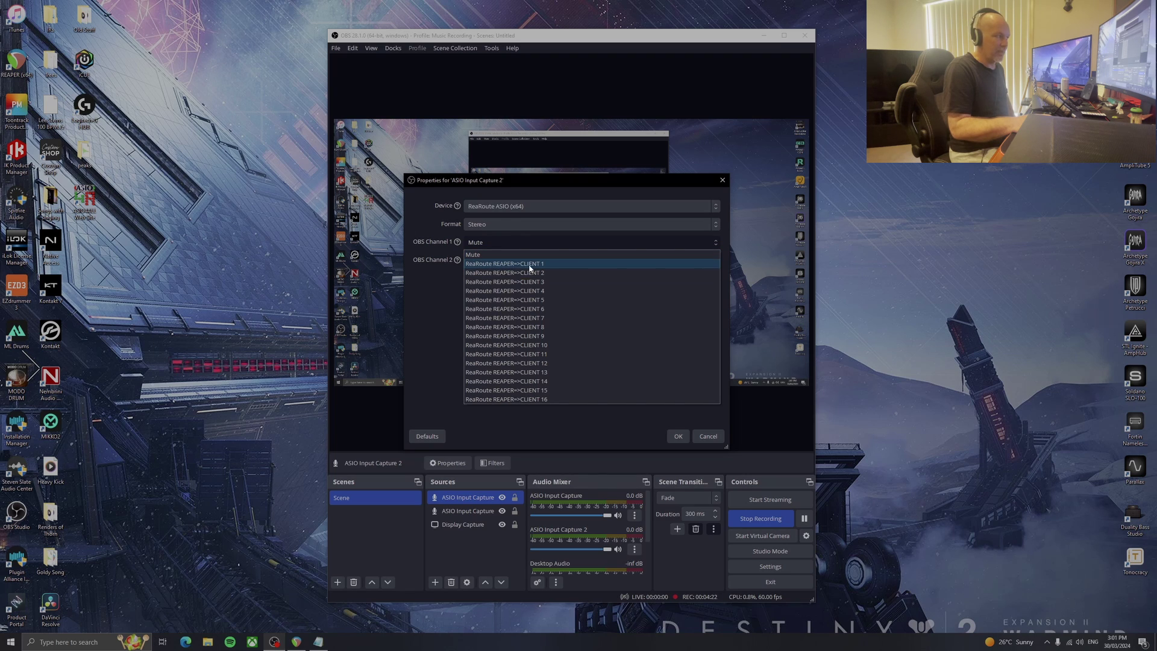
left_click(419, 392)
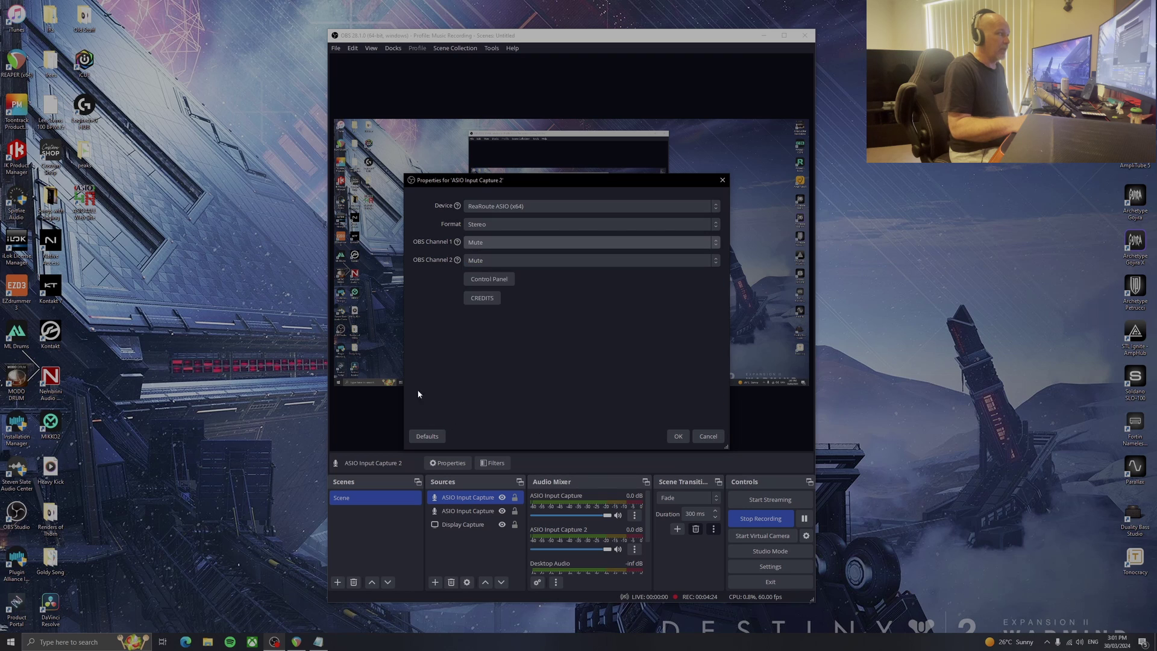
left_click(490, 260)
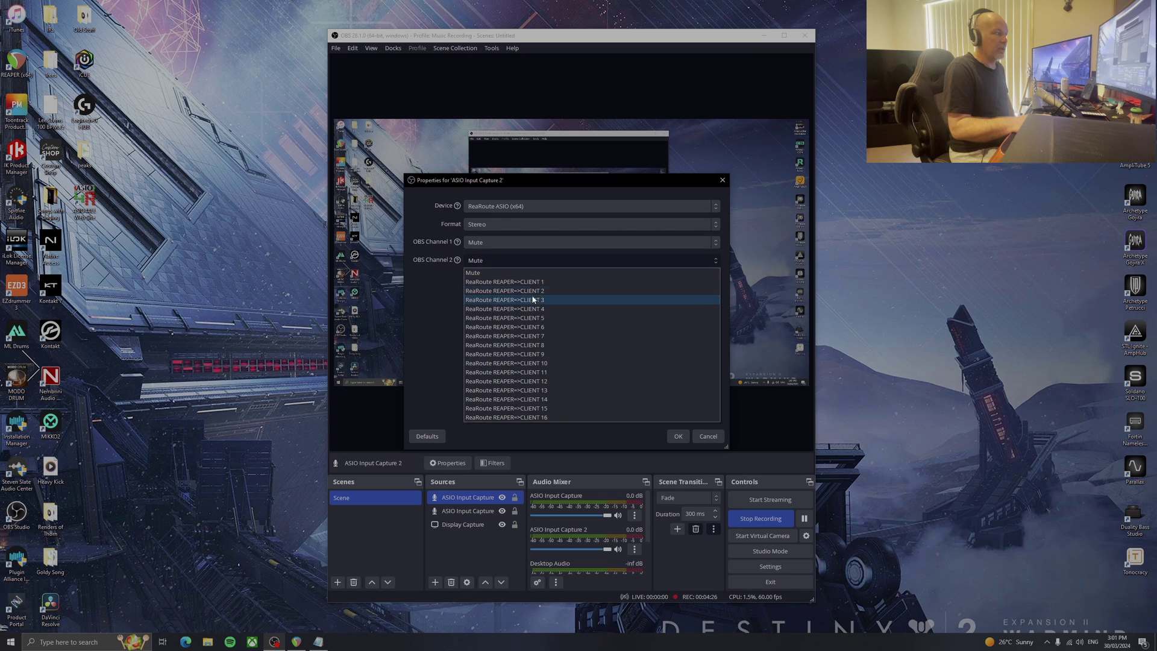
key("Escape")
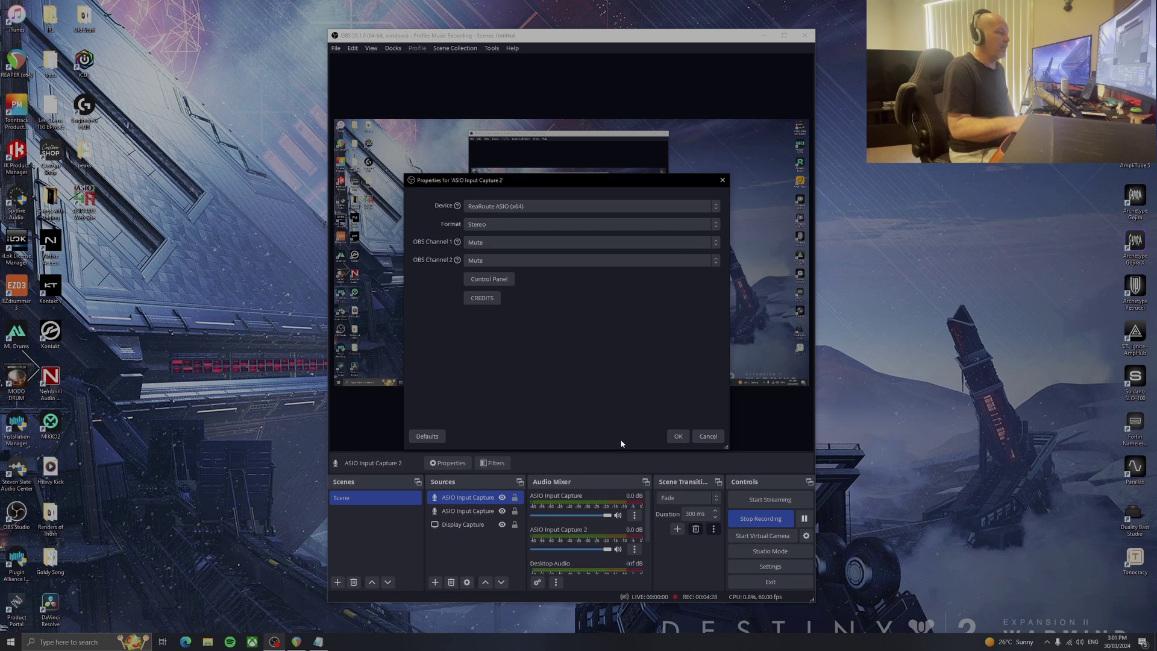
left_click(710, 437)
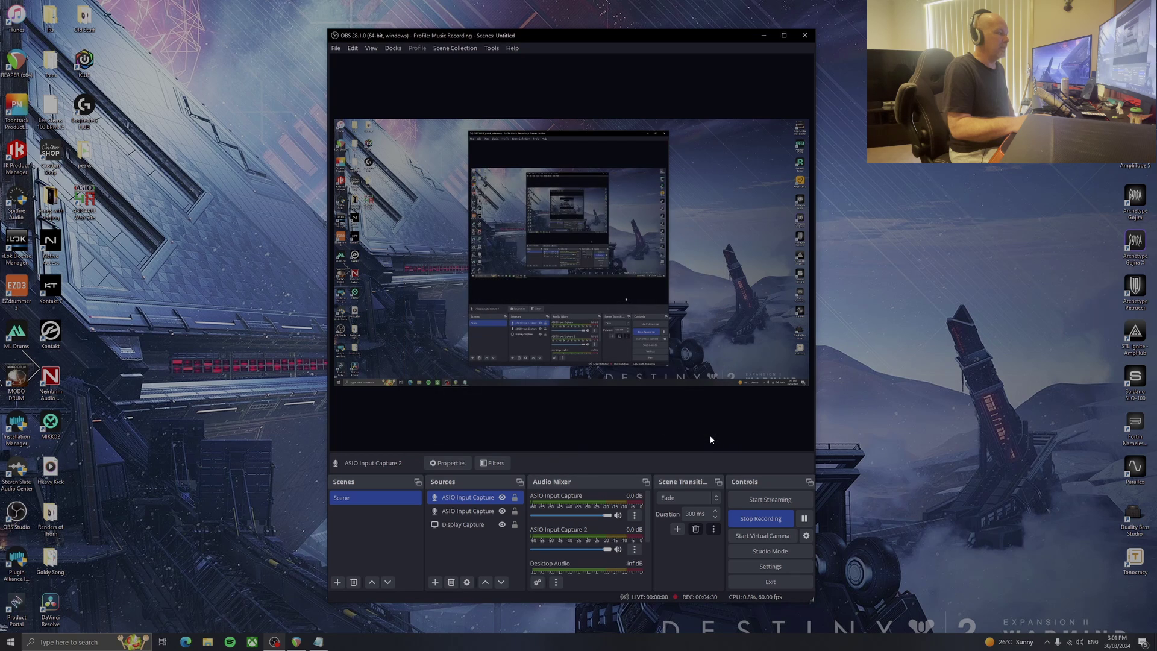
Step: Remove the ASIO Input Capture 2 source from the scene
right_click(469, 499)
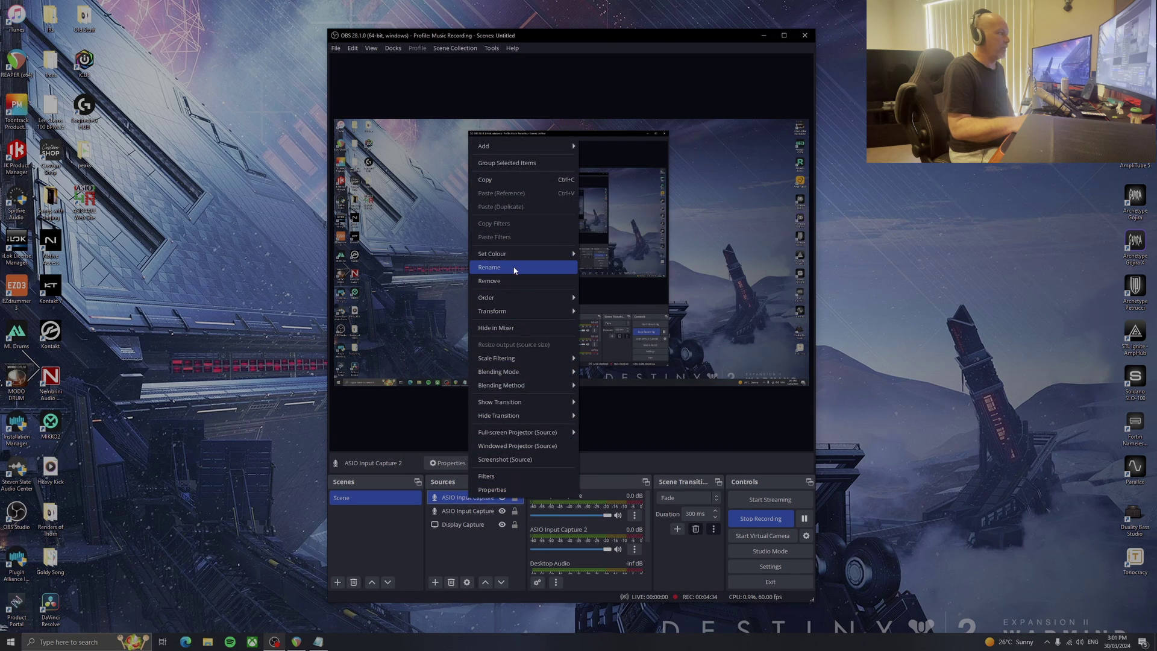
left_click(507, 280)
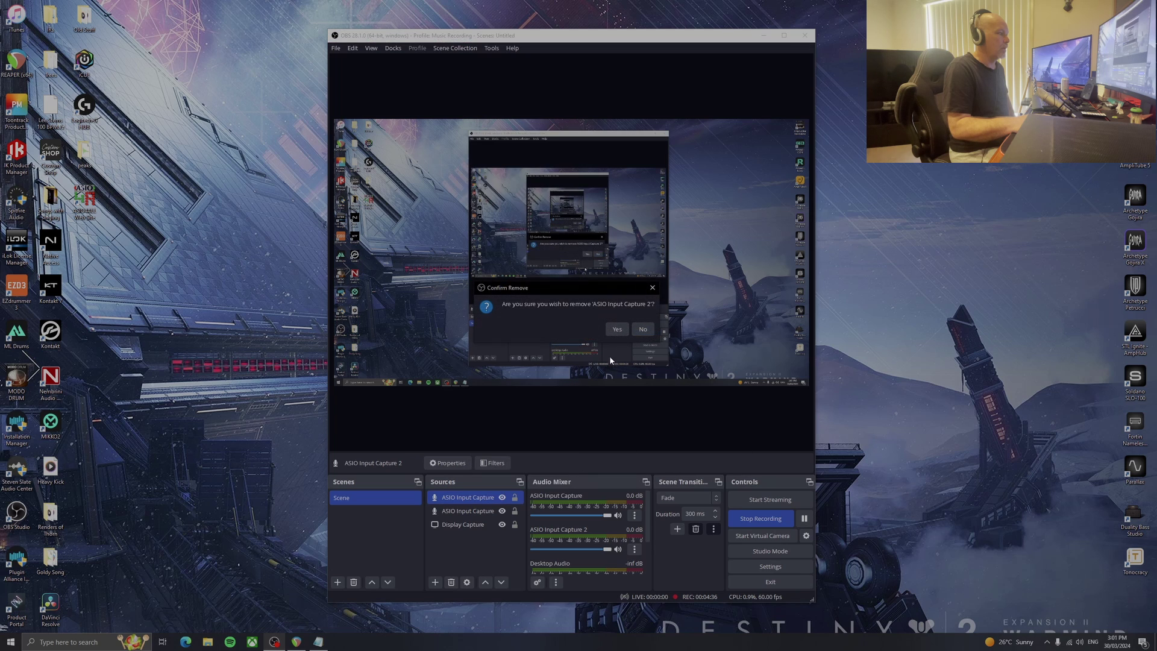
left_click(619, 336)
Step: Route ASIO Input Capture channels 1 and 2 to ReaRoute REAPER=>CLIENT 1 and 2
left_click(464, 498)
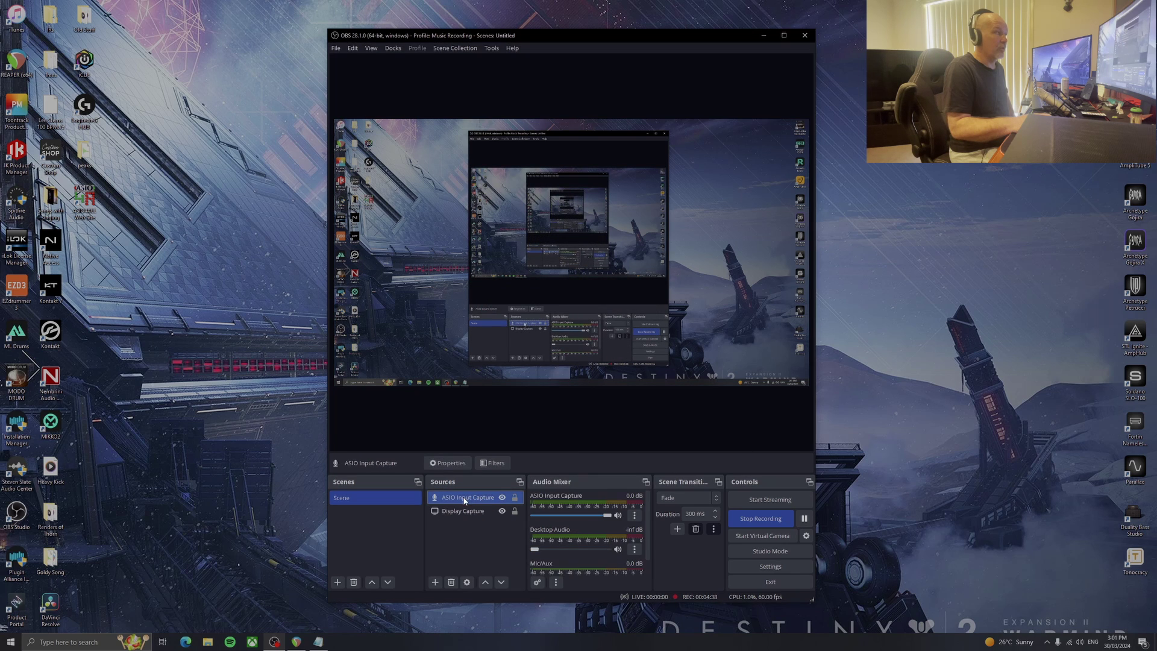
double_click(466, 498)
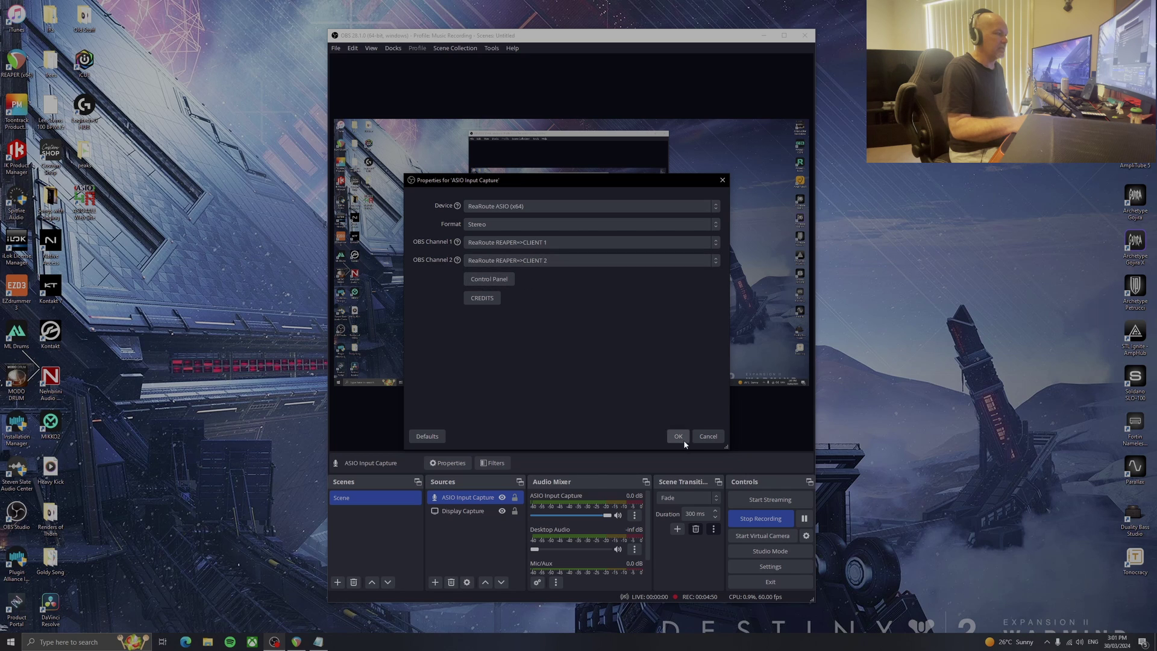
left_click(720, 436)
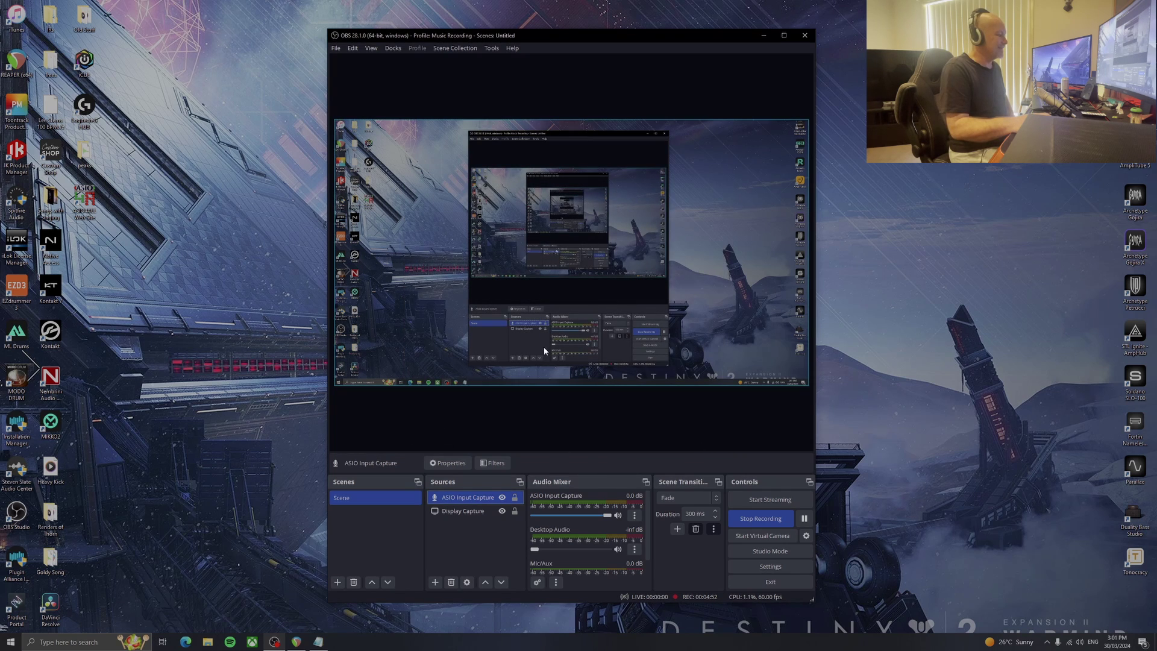
Step: Maximize REAPER and add 'ReaRoute 1 / ReaRoute 2' as a master hardware output
left_click(297, 642)
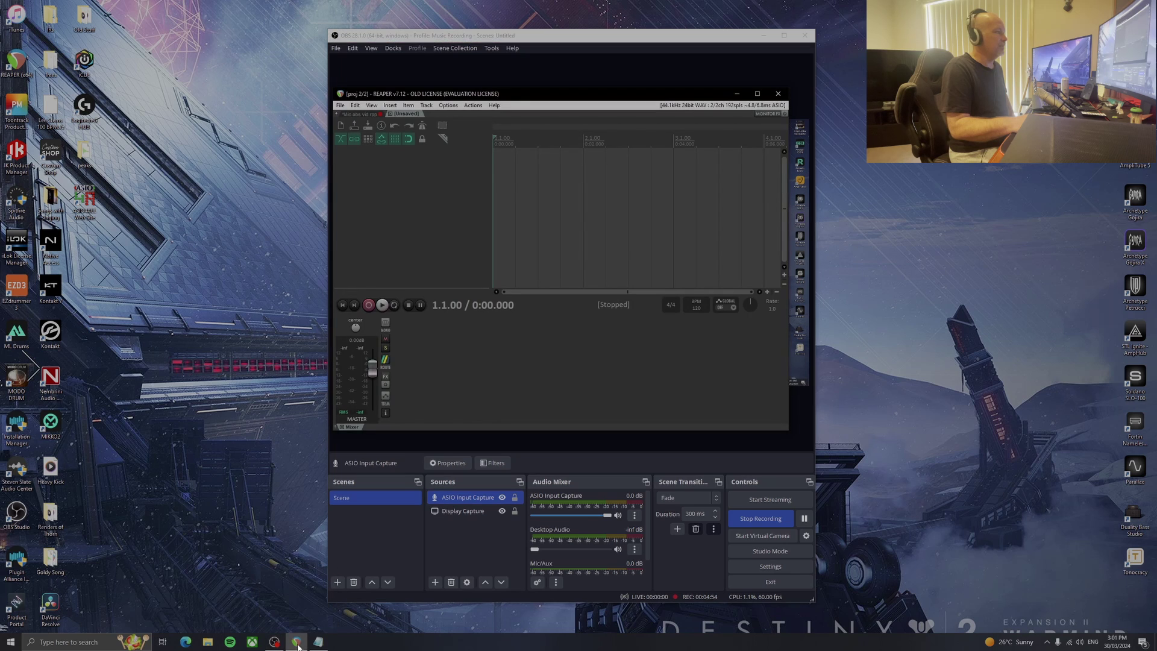
left_click(757, 92)
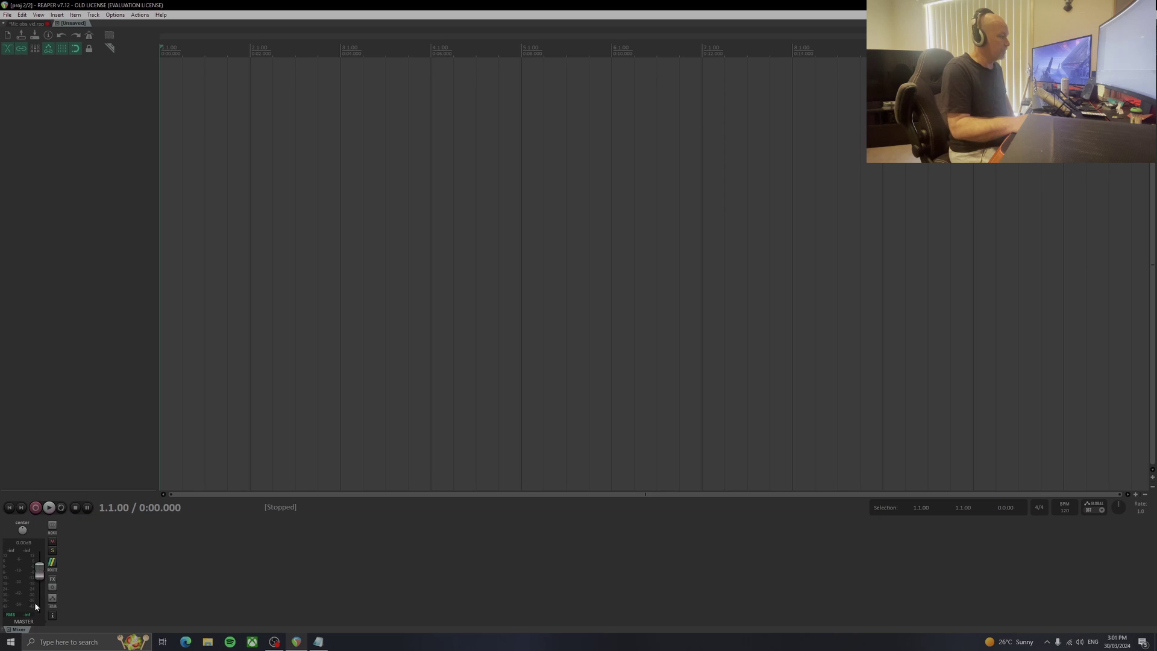
left_click(53, 565)
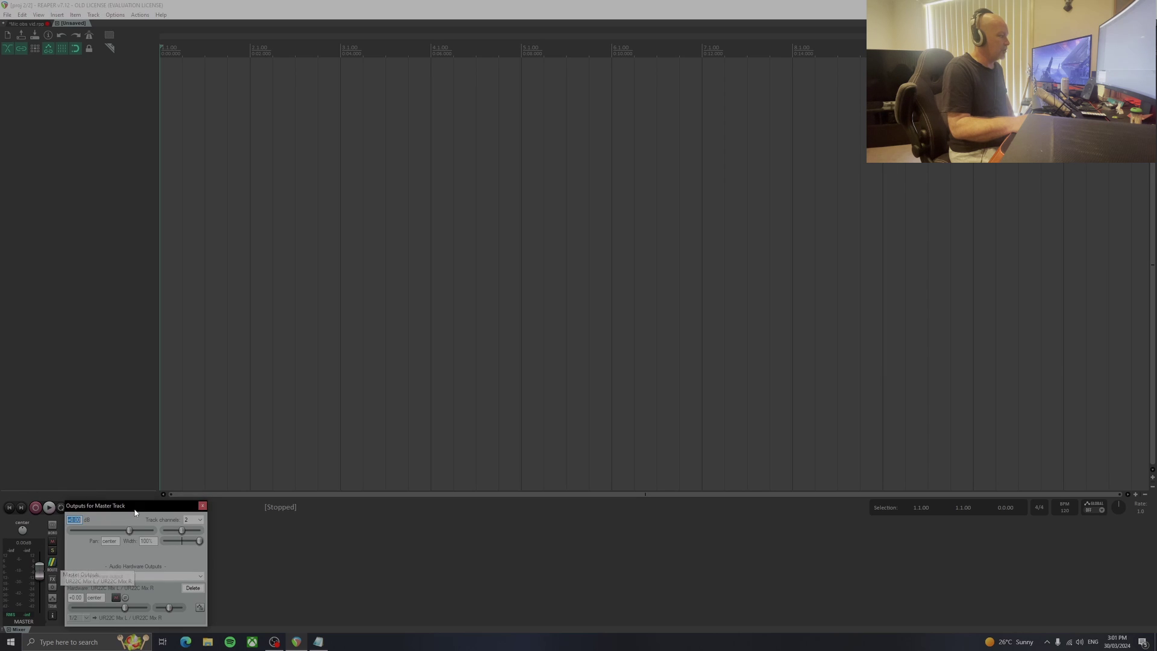
left_click_drag(138, 511, 544, 282)
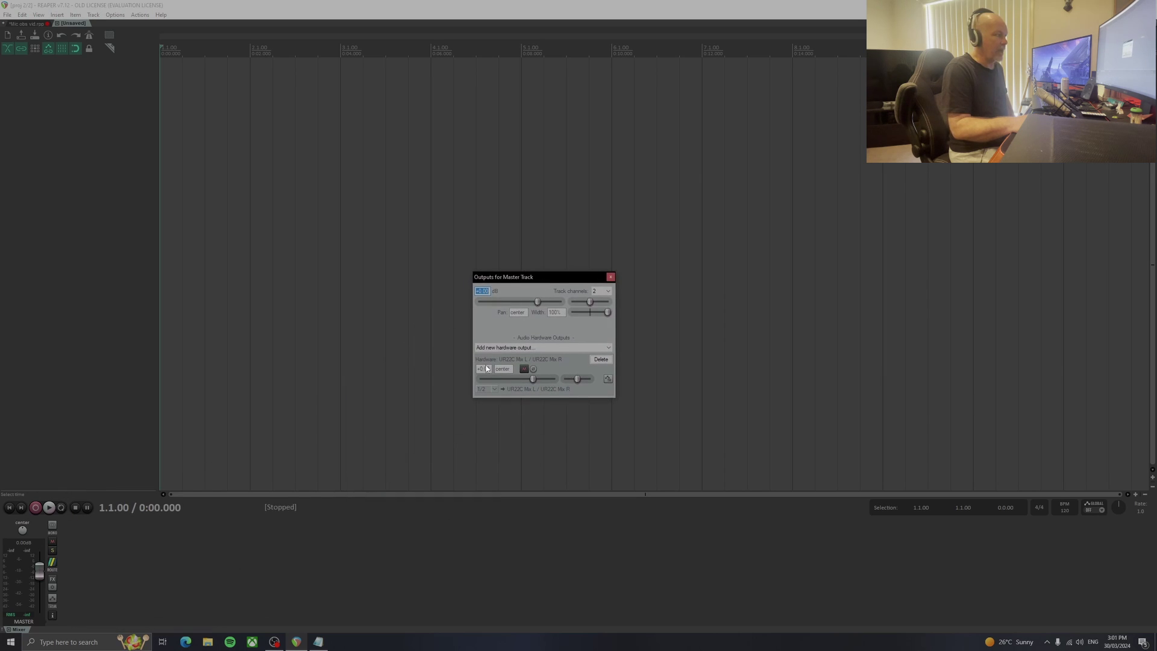
left_click(543, 347)
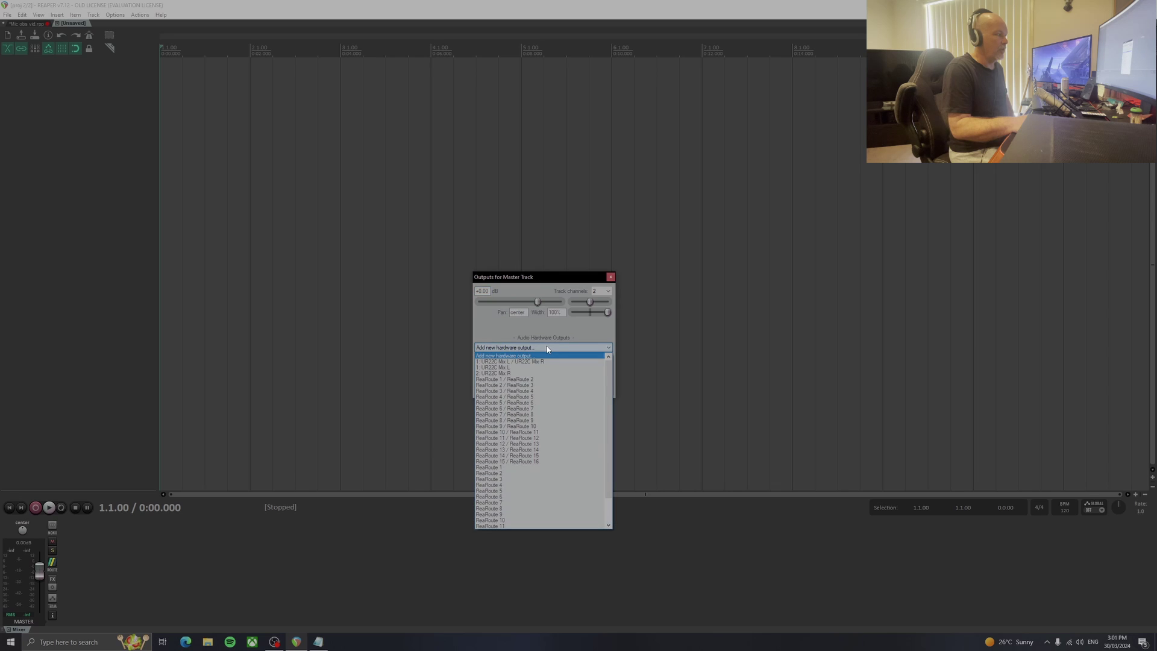
left_click(531, 380)
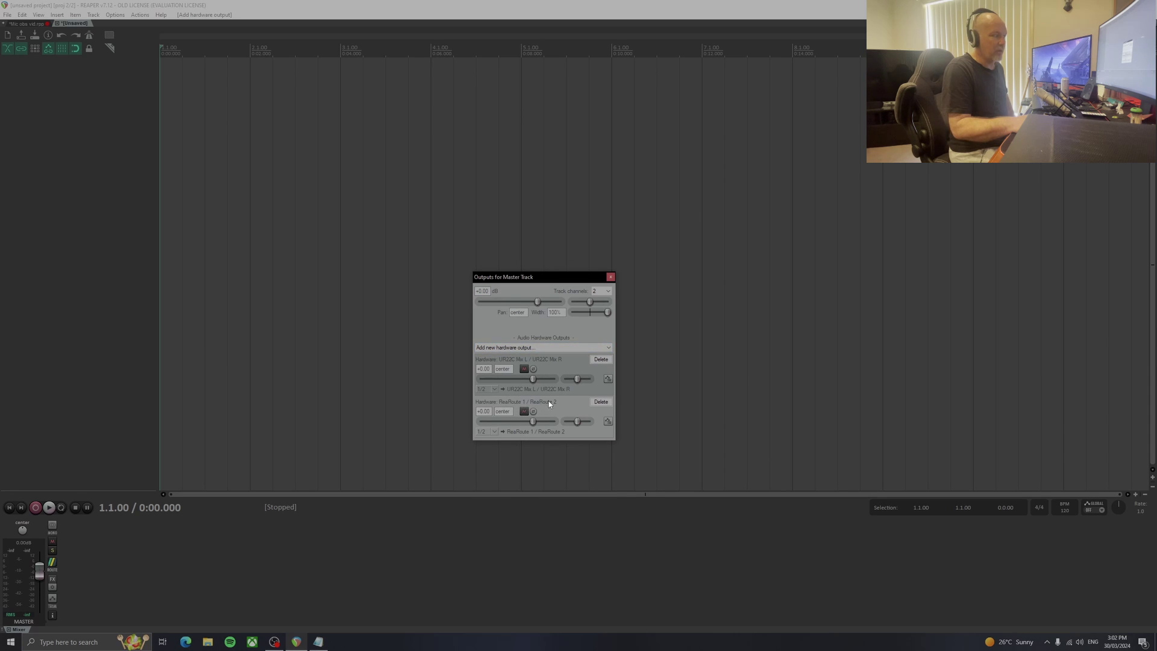
left_click(611, 277)
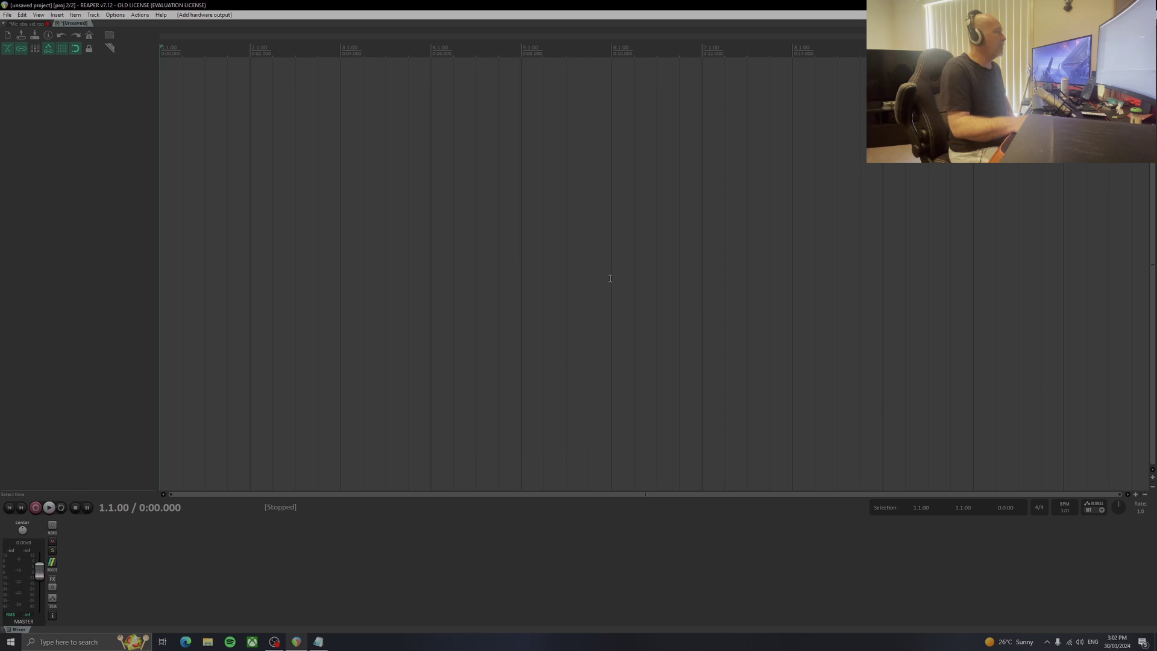
Step: Resize REAPER beside OBS, then briefly play and stop the project to test the meters
mouse_move(88, 4)
left_mouse_down()
mouse_move(507, 54)
mouse_move(808, 29)
left_mouse_up()
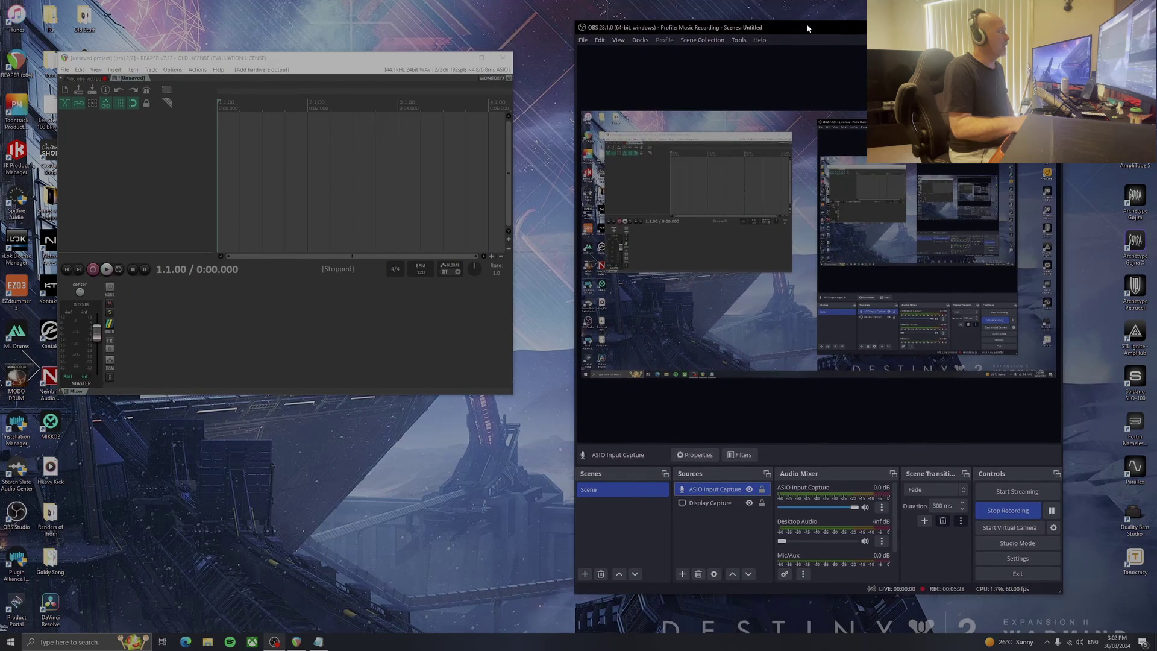
left_click(146, 90)
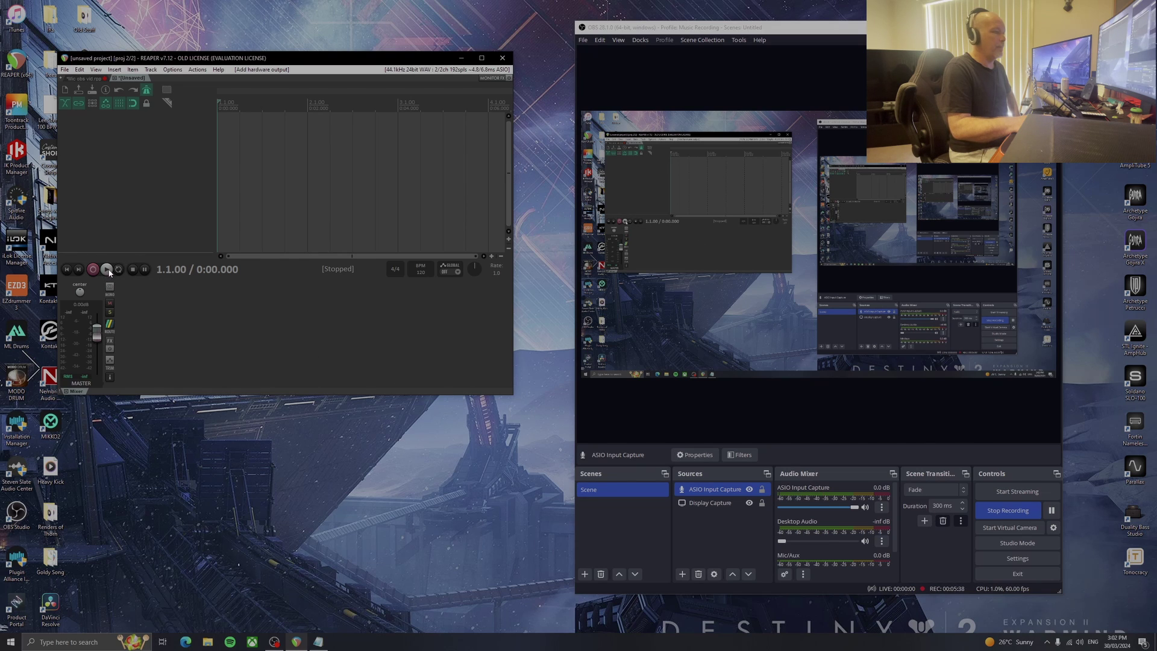
left_click(109, 271)
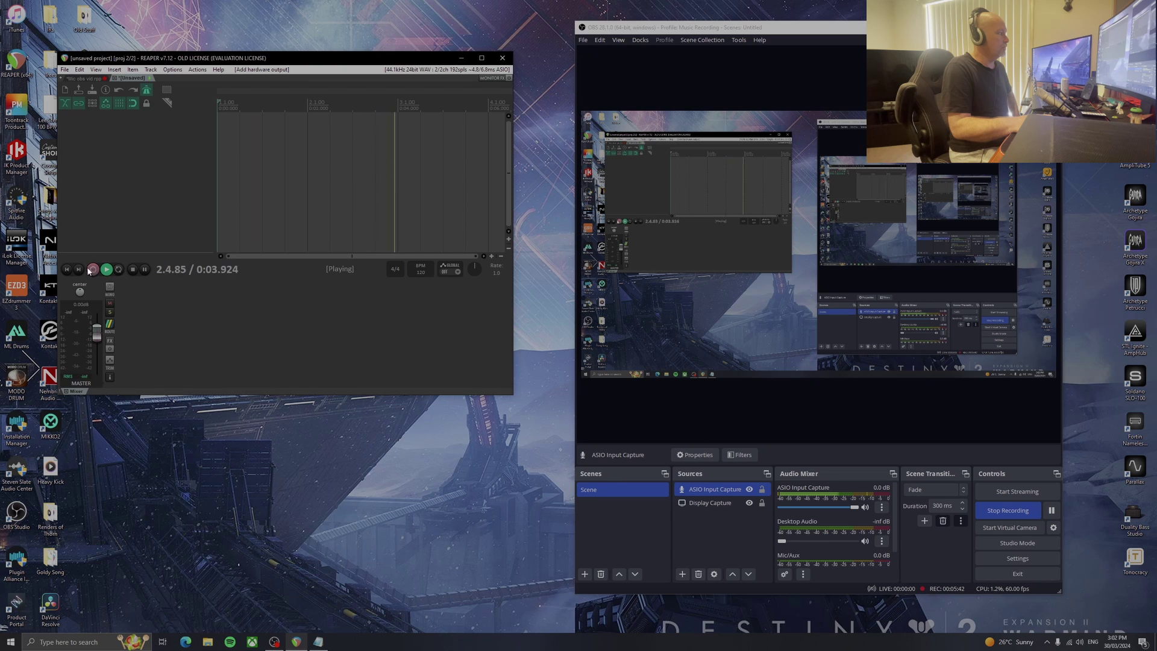
left_click(133, 269)
Step: Put Argumetative.wav on a new track at the project start, then play and stop it
left_click_drag(281, 60, 355, 78)
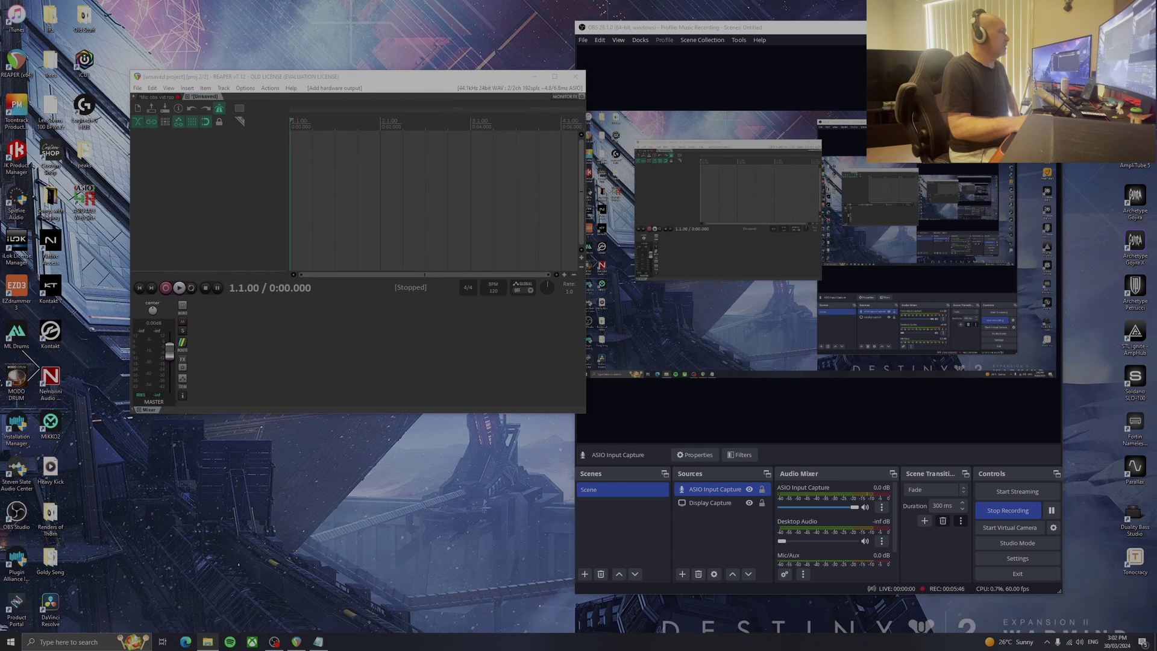
left_click_drag(439, 188, 289, 143)
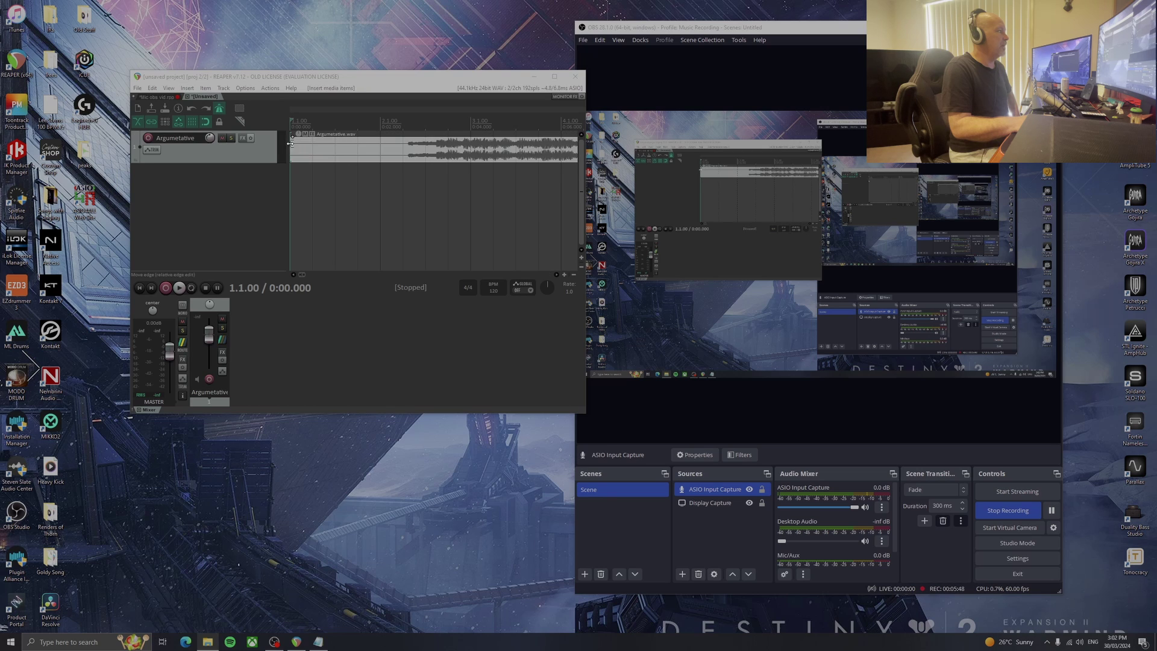
left_click_drag(434, 149, 366, 149)
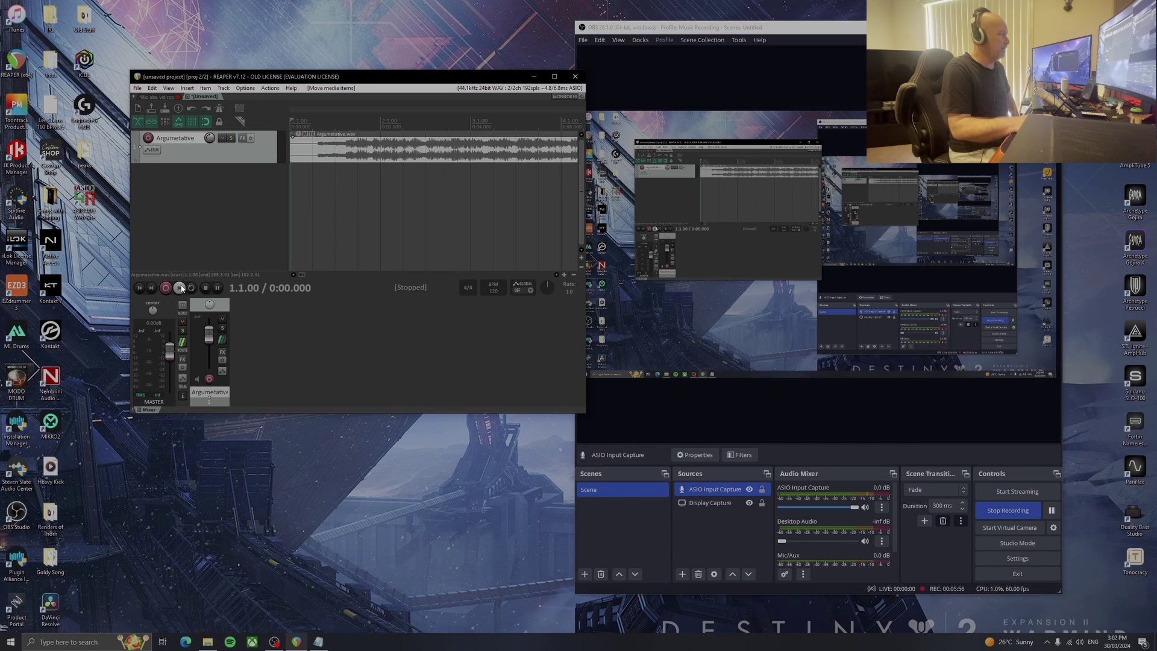
left_click(180, 286)
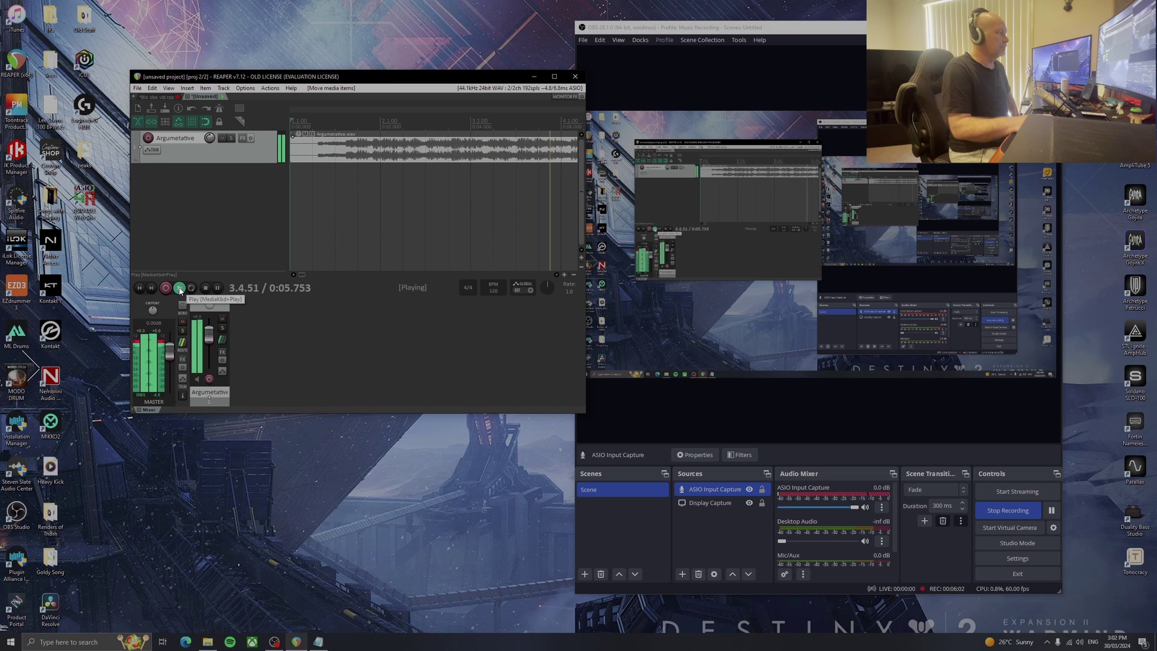
left_click(205, 288)
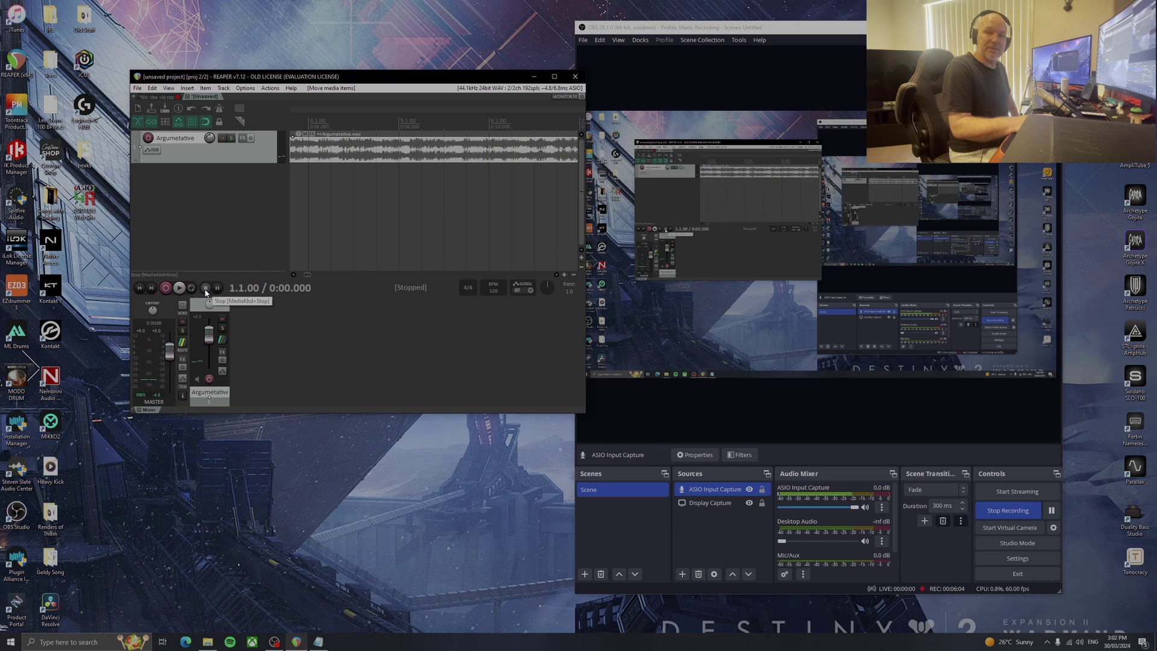